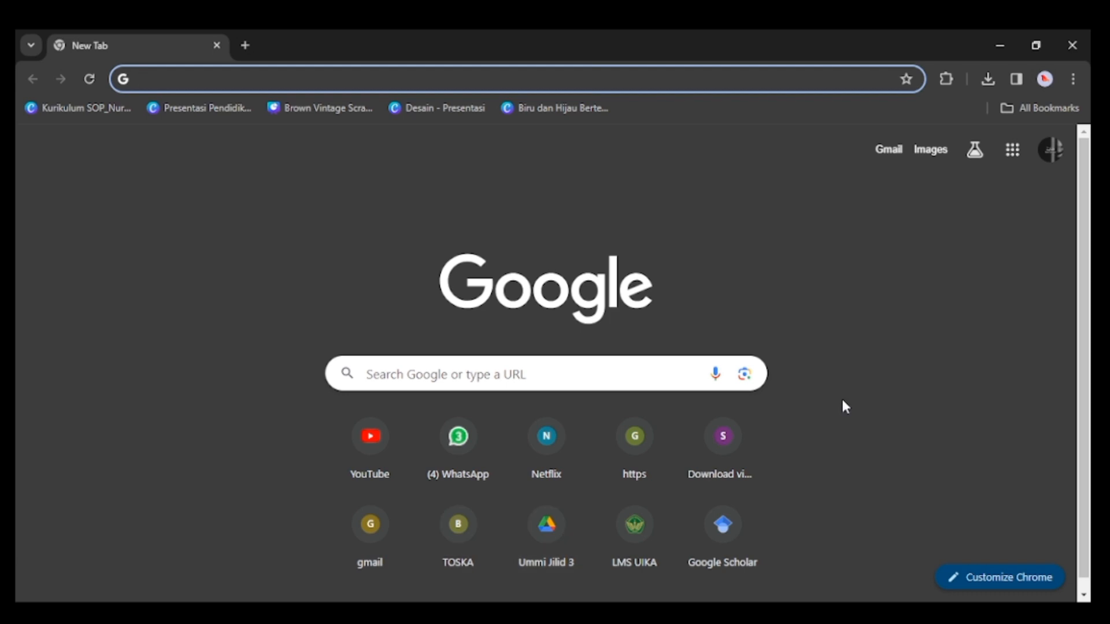
Step: Search Google for Quizizz and open the official Quizizz website from the results
left_click(517, 378)
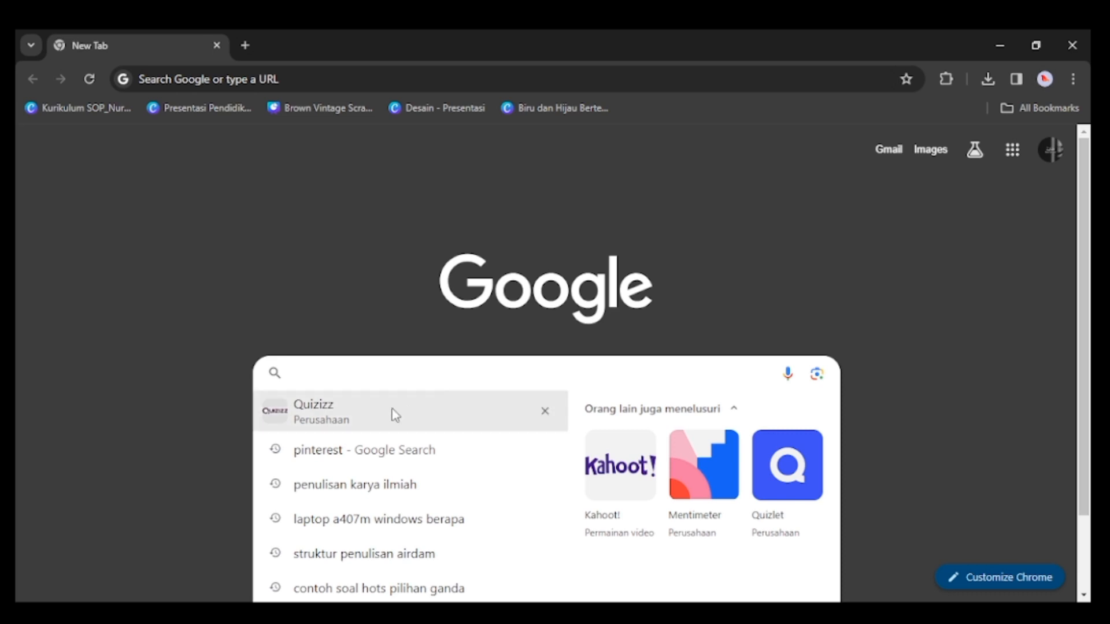
left_click(376, 410)
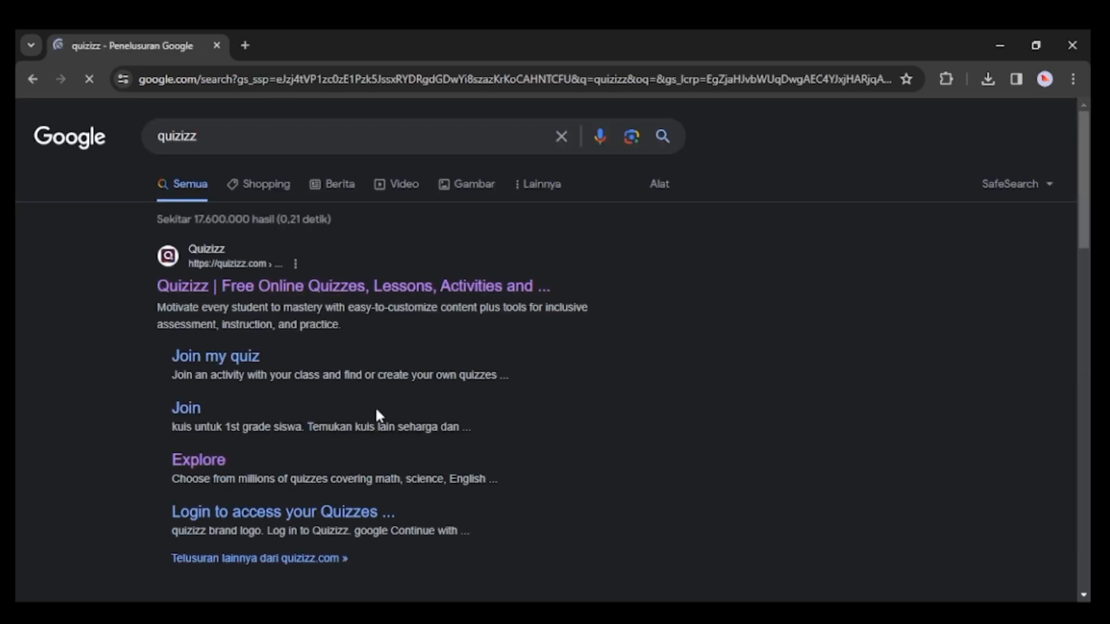
left_click(324, 296)
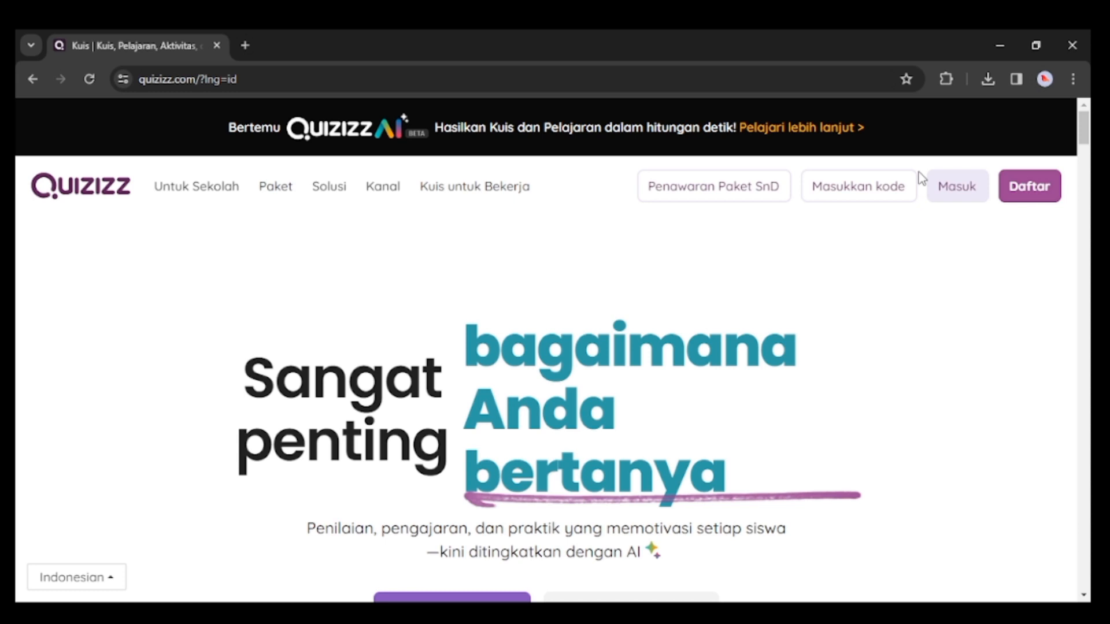
Step: Log in to Quizizz with the first listed Google account
left_click(931, 184)
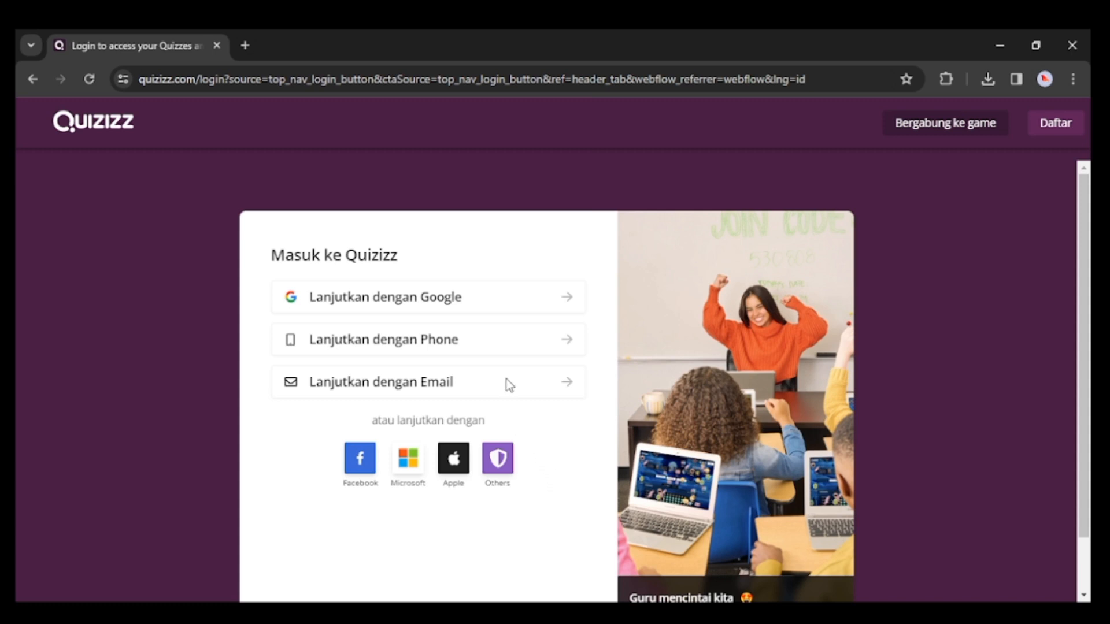
left_click(465, 305)
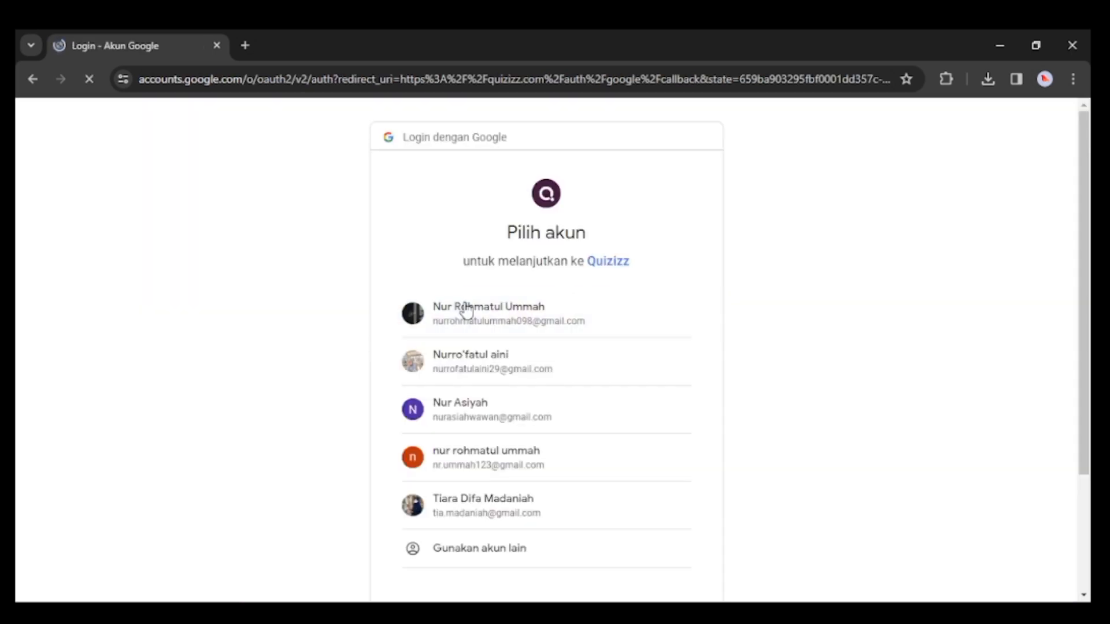
left_click(586, 325)
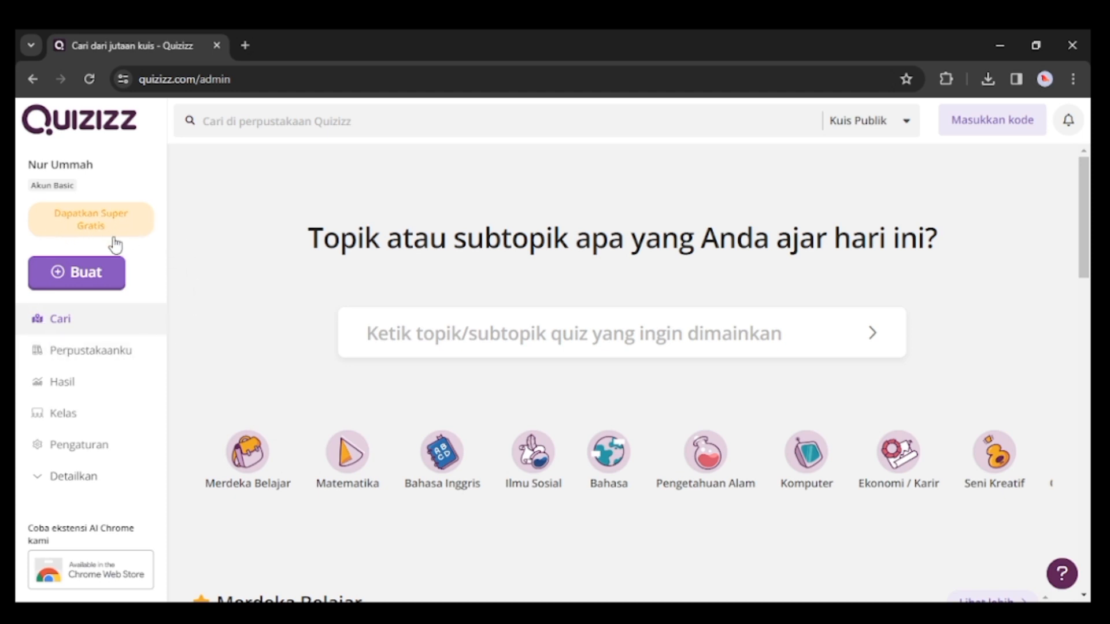
Step: Create a new quiz and open a blank multiple-choice (Pilihan ganda) question in its editor
left_click(83, 273)
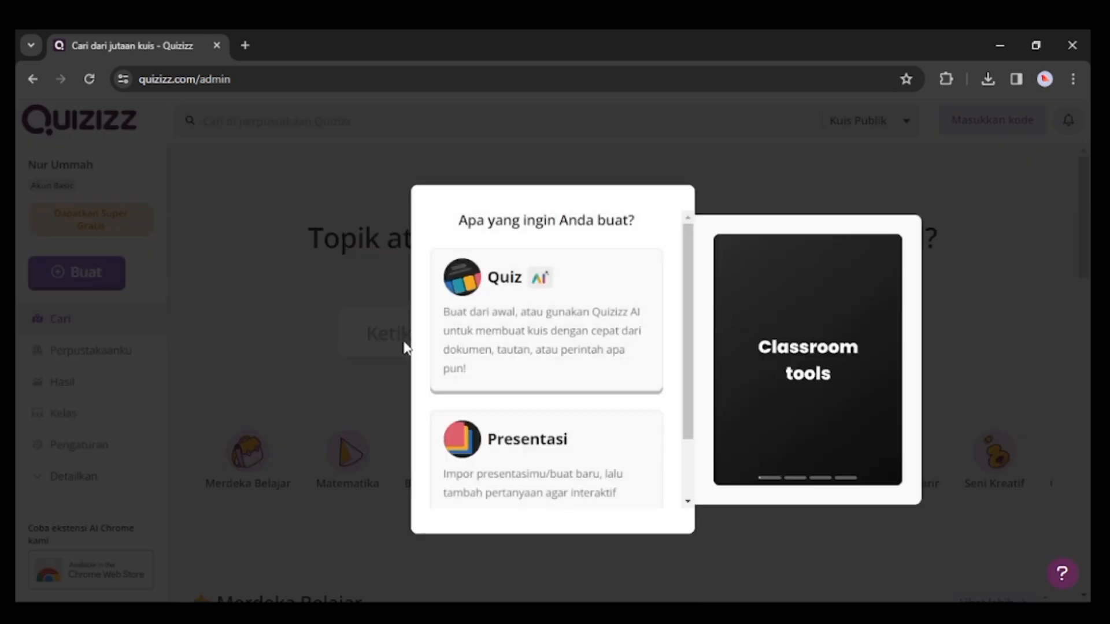
scroll(498, 372, "down", 2)
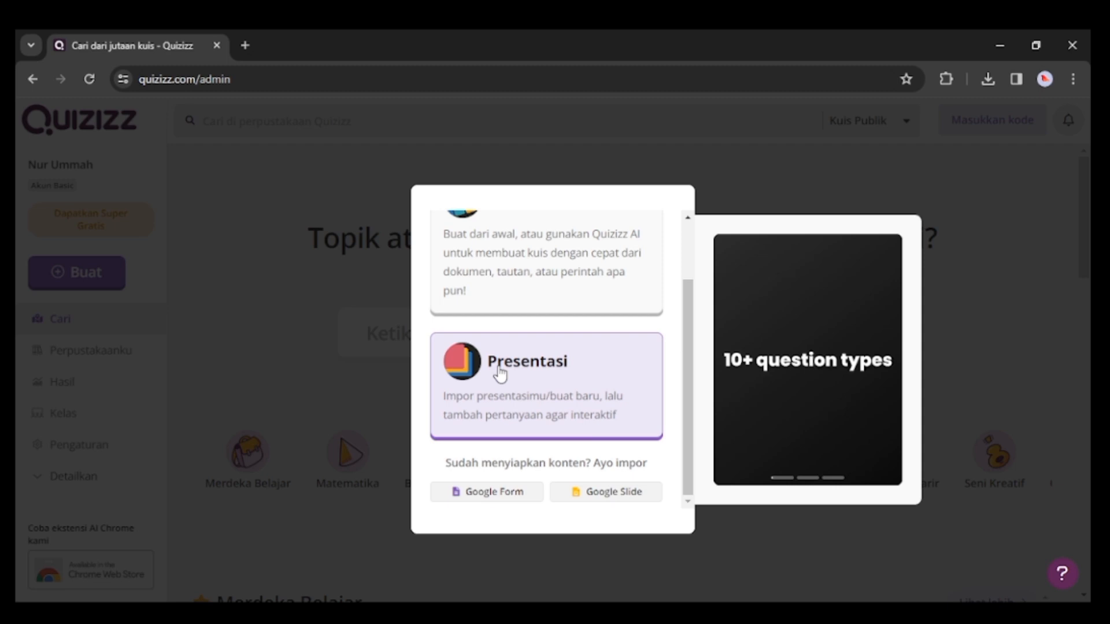
left_click(554, 297)
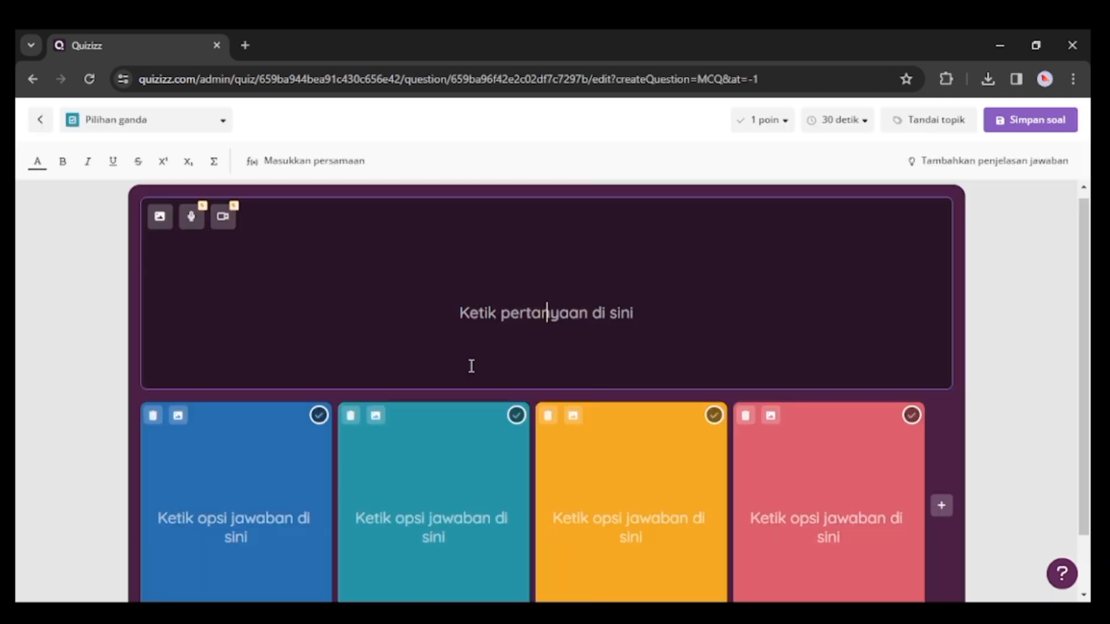
scroll(471, 366, "down", 1)
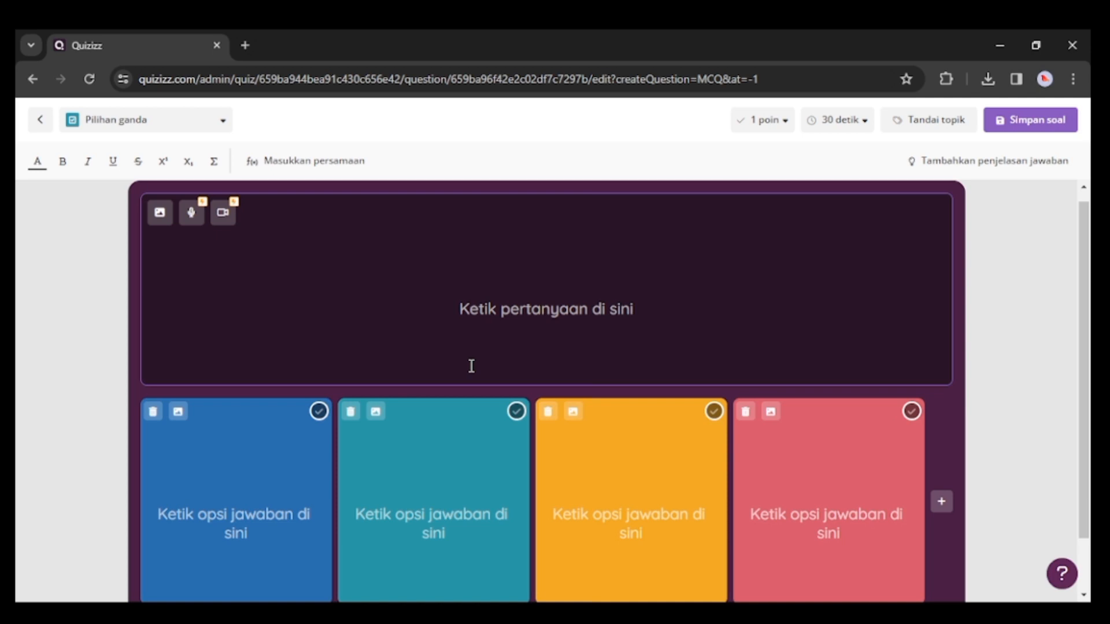
scroll(471, 366, "up", 1)
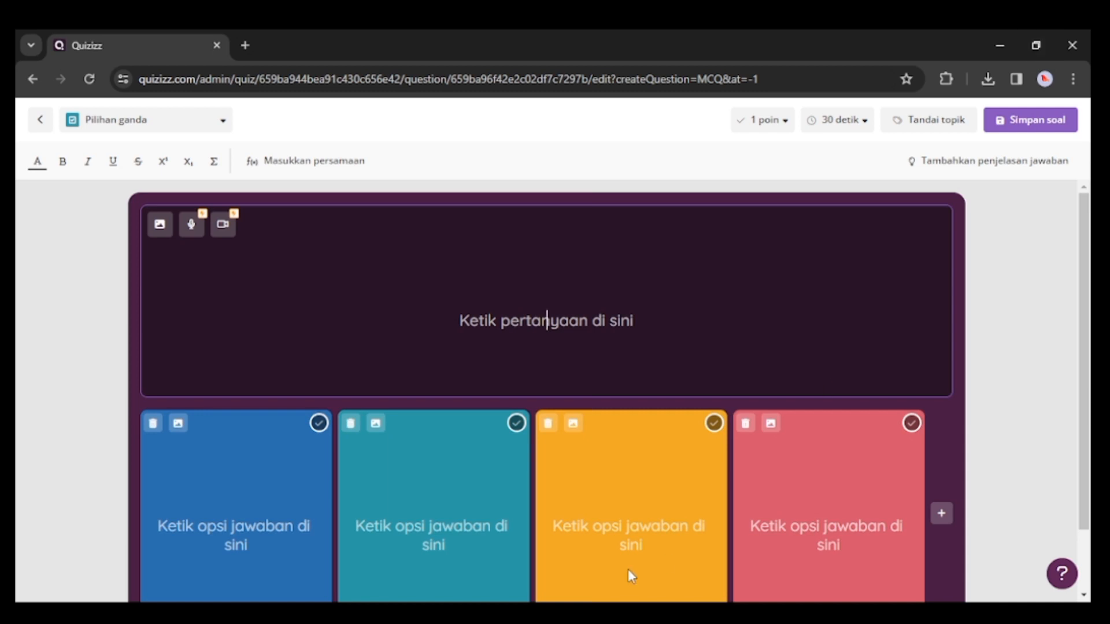
Step: Enter the question text "Struktur karya ilmiah terdiri atas 3 (tiga) bagian, diantaranya ..." without its leading number
key("alt+Tab")
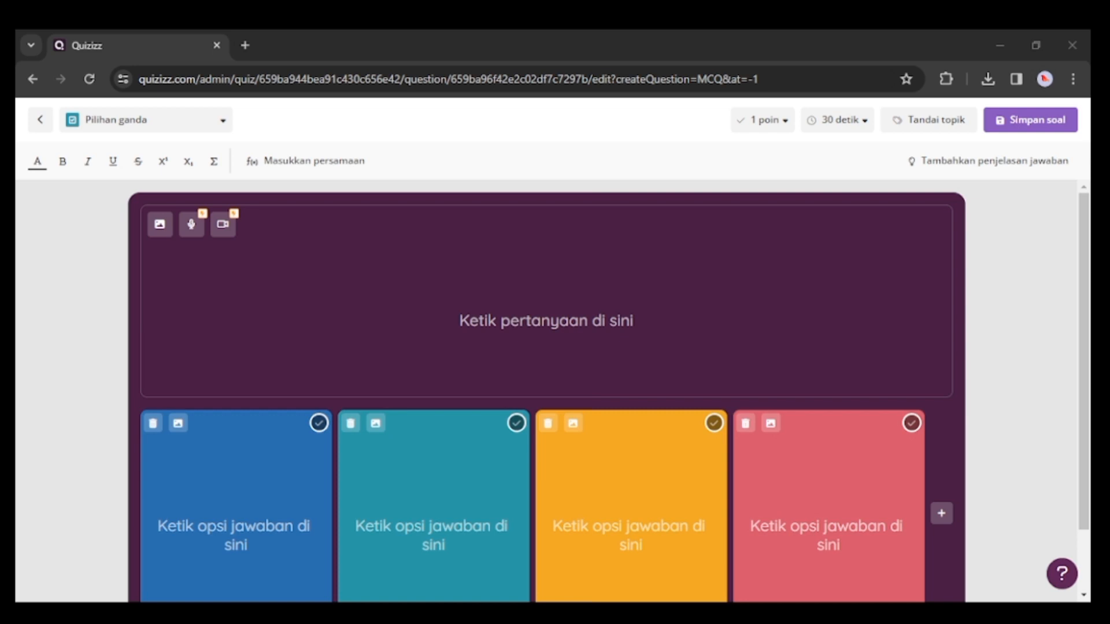
left_click(483, 284)
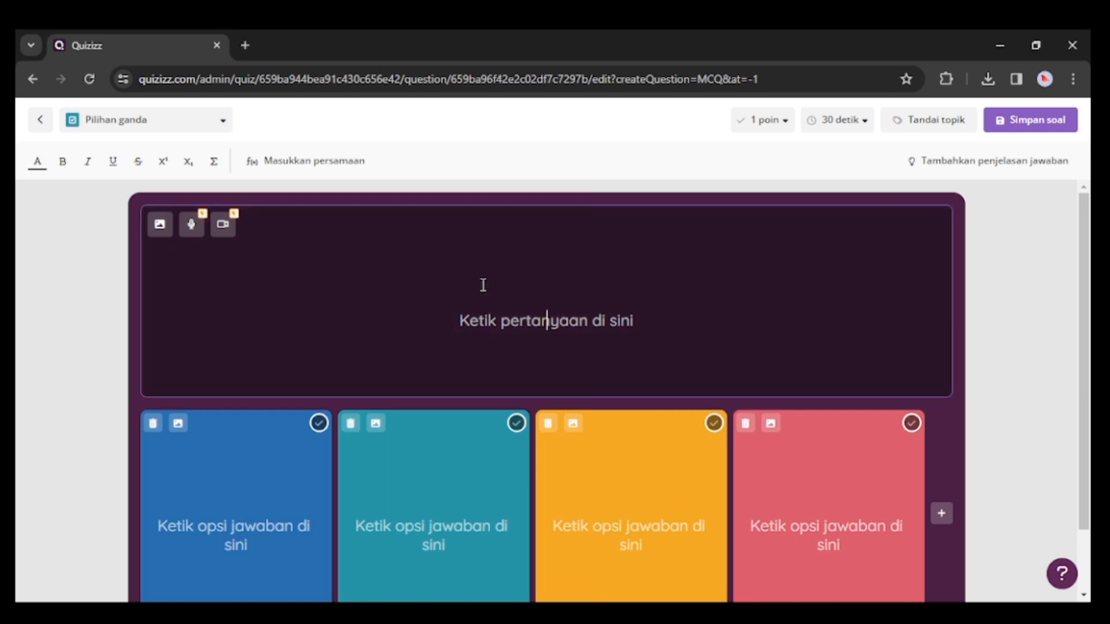
type("1.\tStruktur karya ilmiah terdiri atas 3 (tiga) bagian, diantaranya ...")
left_click(334, 322)
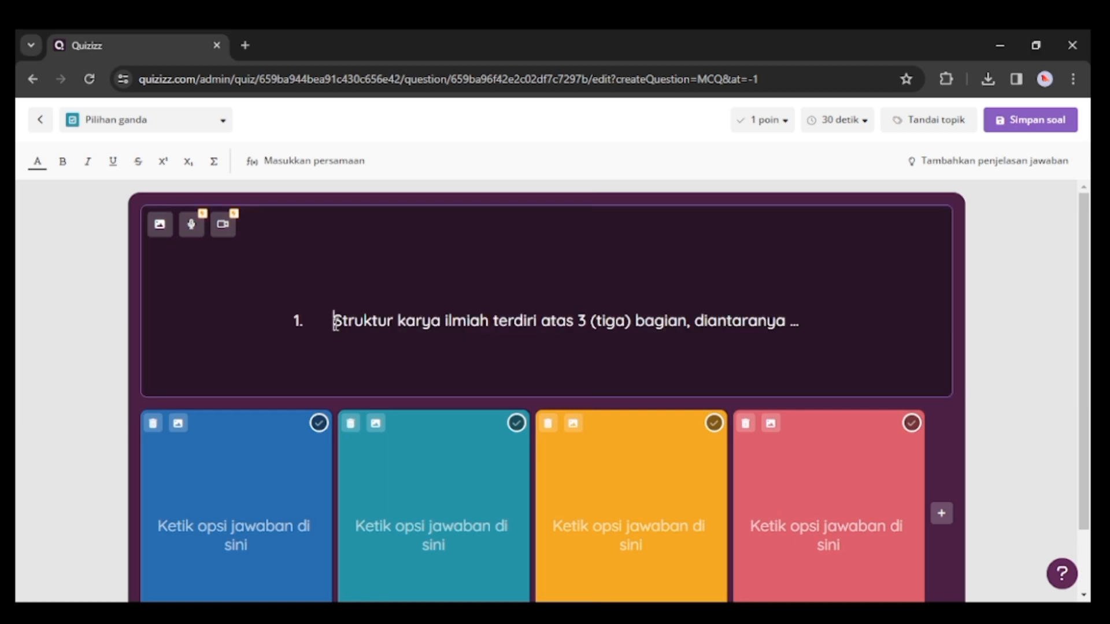
key("BackSpace")
key("BackSpace")
key("BackSpace")
key("BackSpace")
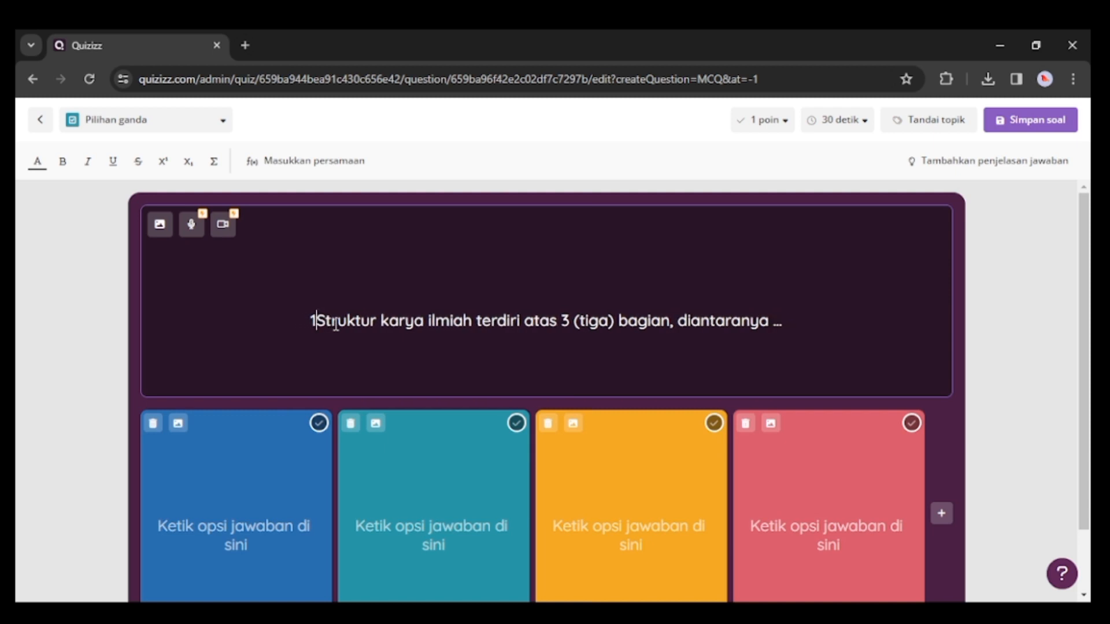
key("BackSpace")
Step: Shrink the browser window to sit beside the Word document and activate the first answer option
left_click(260, 531)
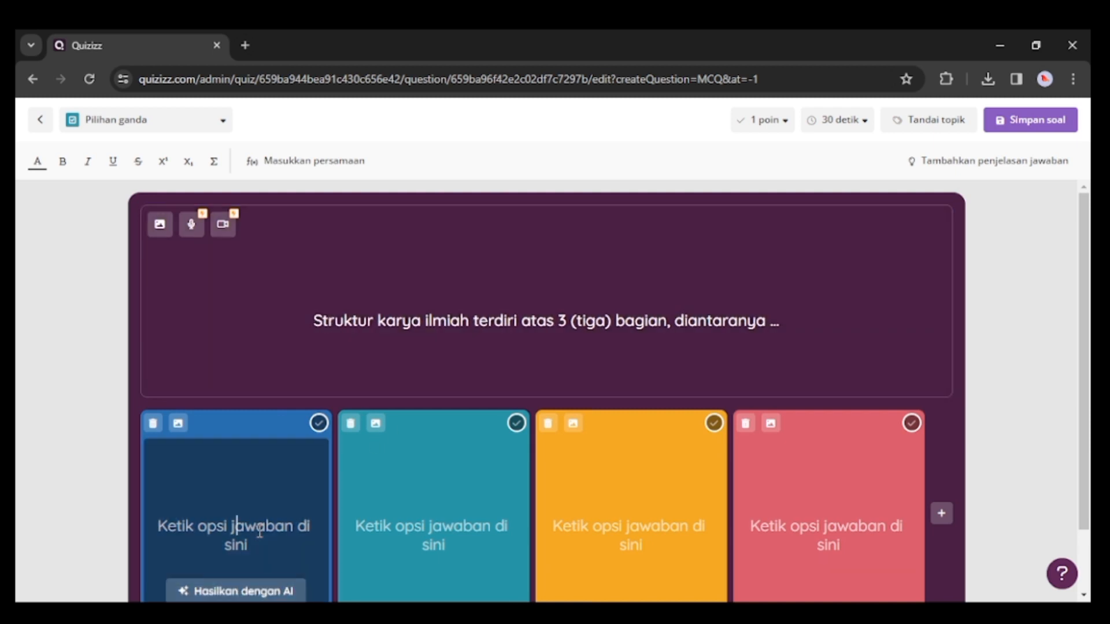
left_click(1028, 45)
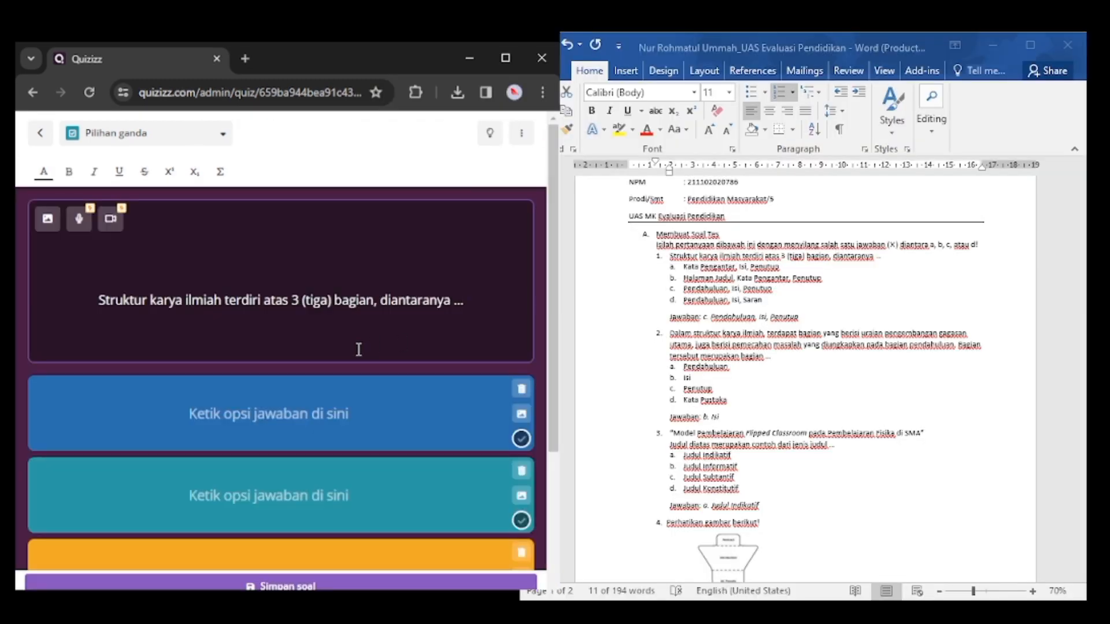
left_click(255, 404)
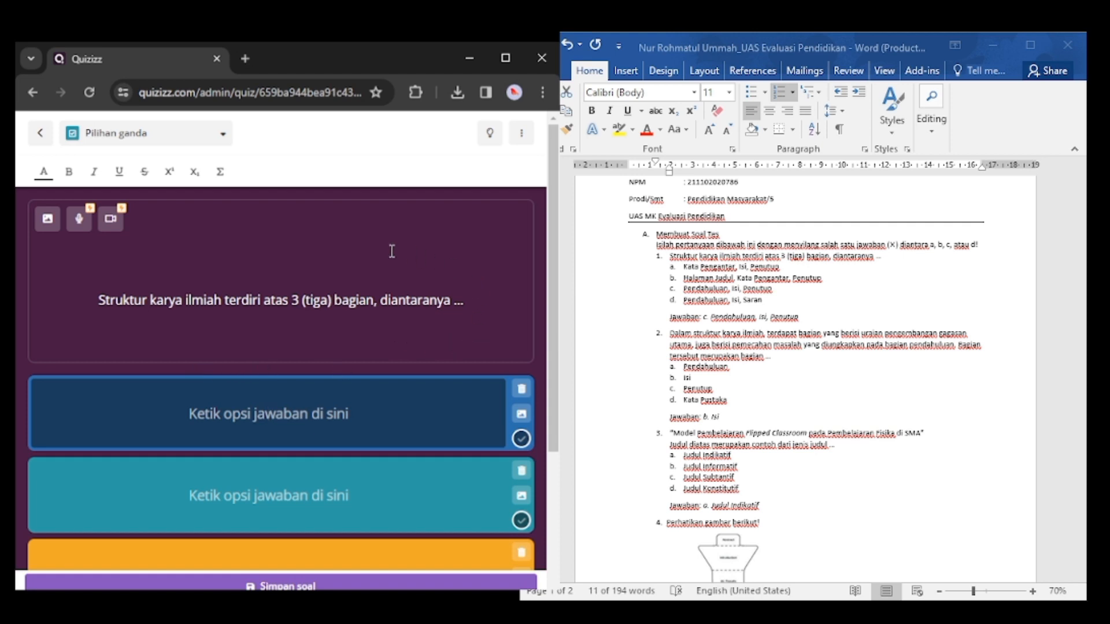
Step: Examine the question's answer option fields and the choice between one or several correct answers
scroll(375, 362, "down", 3)
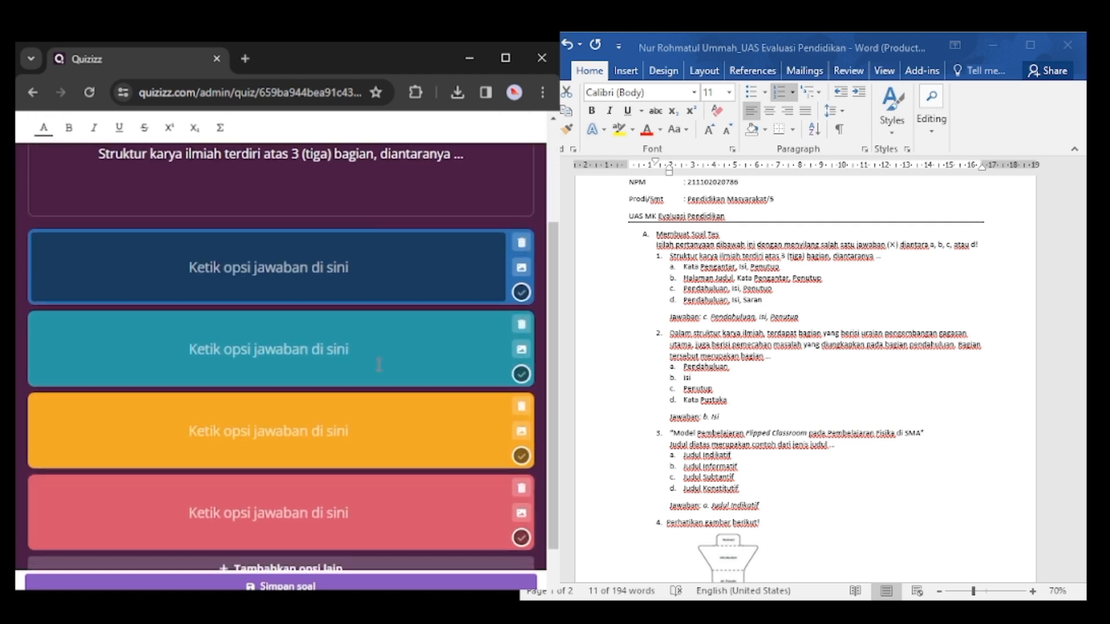
scroll(379, 364, "down", 1)
scroll(378, 365, "up", 2)
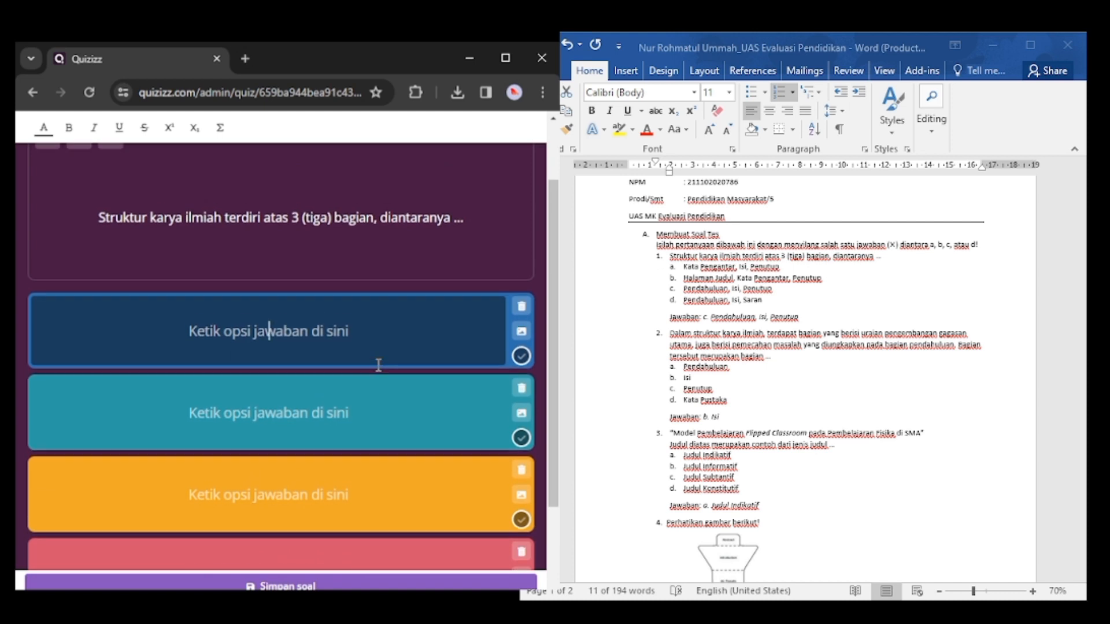
scroll(379, 364, "down", 2)
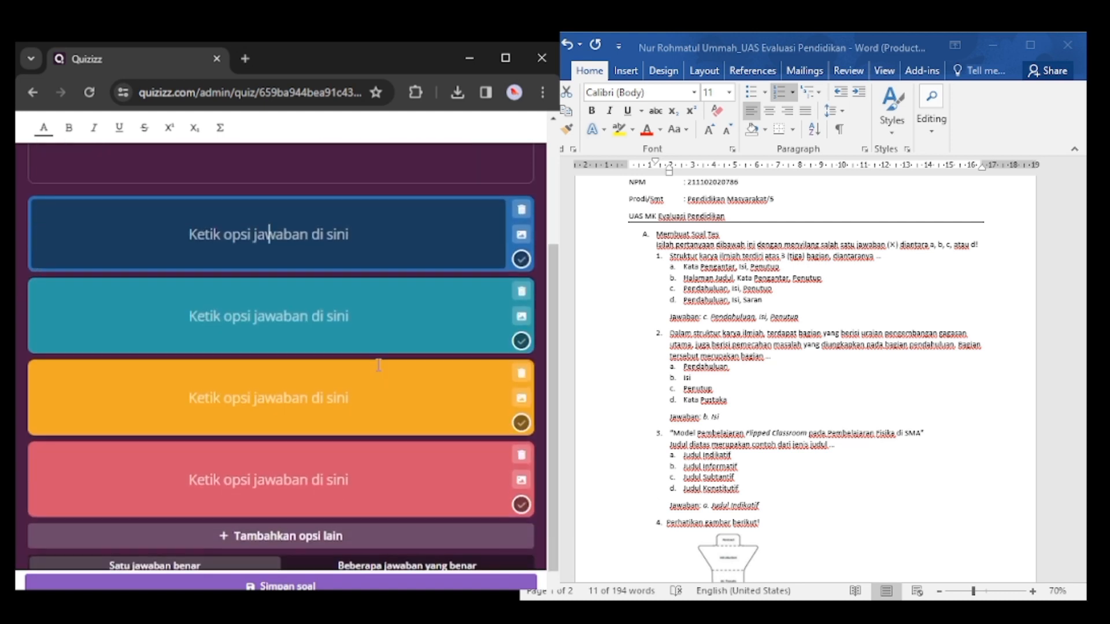
scroll(379, 364, "down", 1)
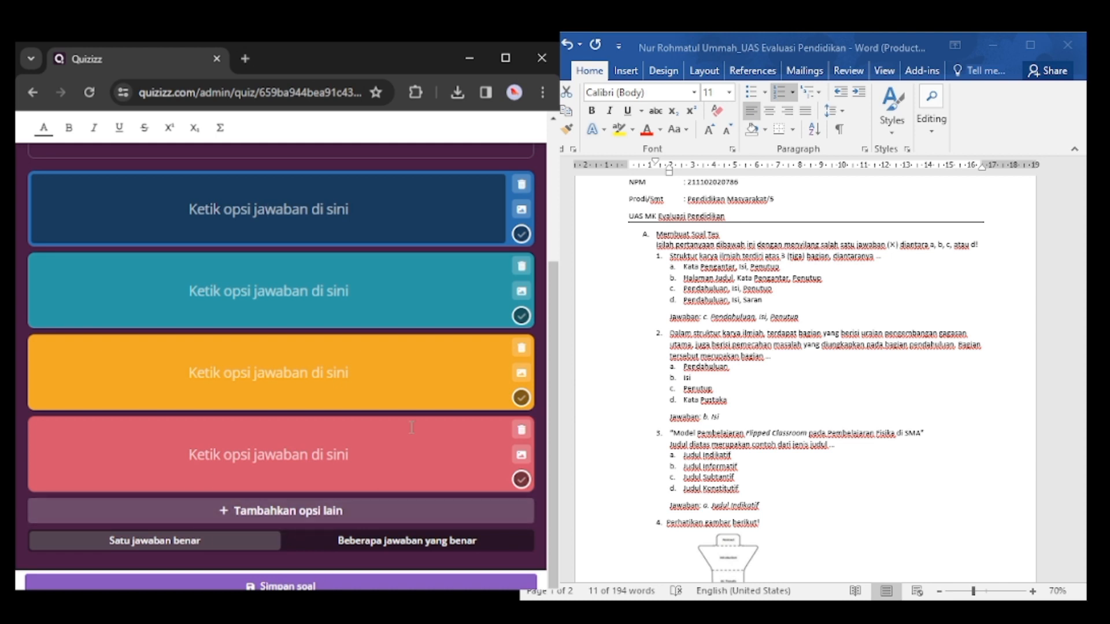
scroll(412, 427, "up", 2)
scroll(412, 428, "down", 2)
scroll(402, 330, "up", 2)
scroll(401, 330, "up", 2)
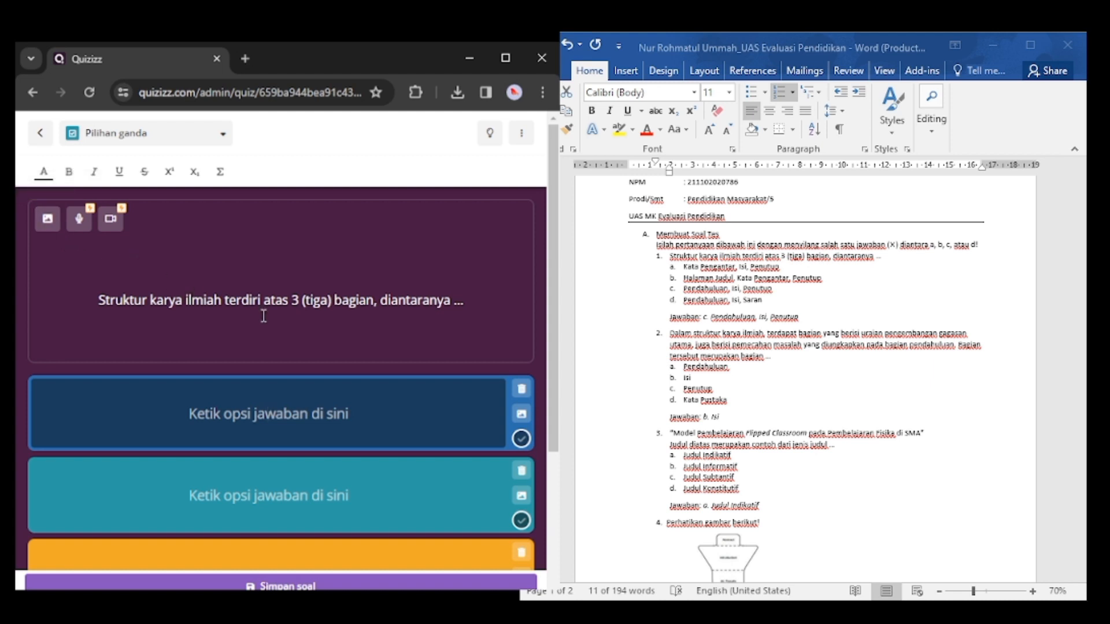
Step: Fill the first answer option with "Kata Pengantar, Isi, Penutup" and the second with "Halaman Judul, Kata Pengantar, Penutup"
scroll(264, 316, "down", 2)
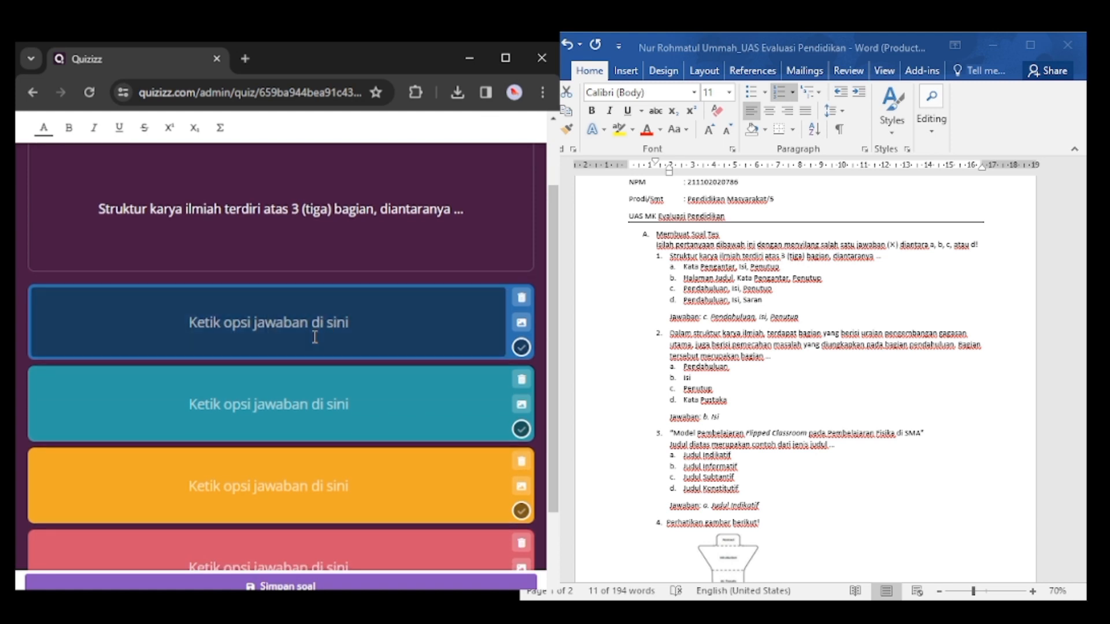
type("Kata ")
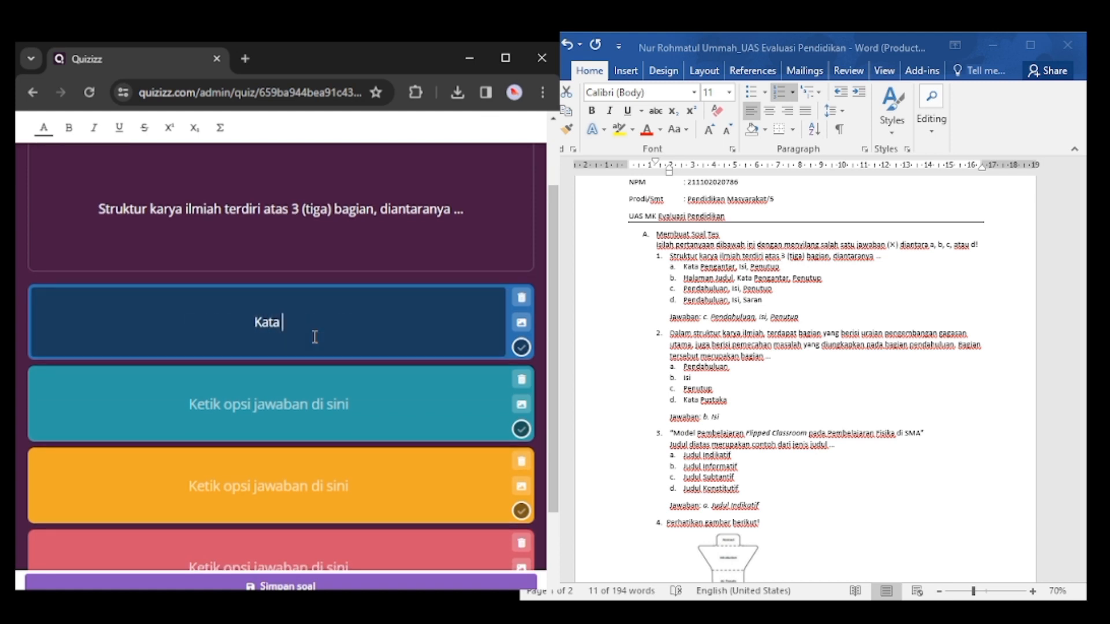
type("Pengantar")
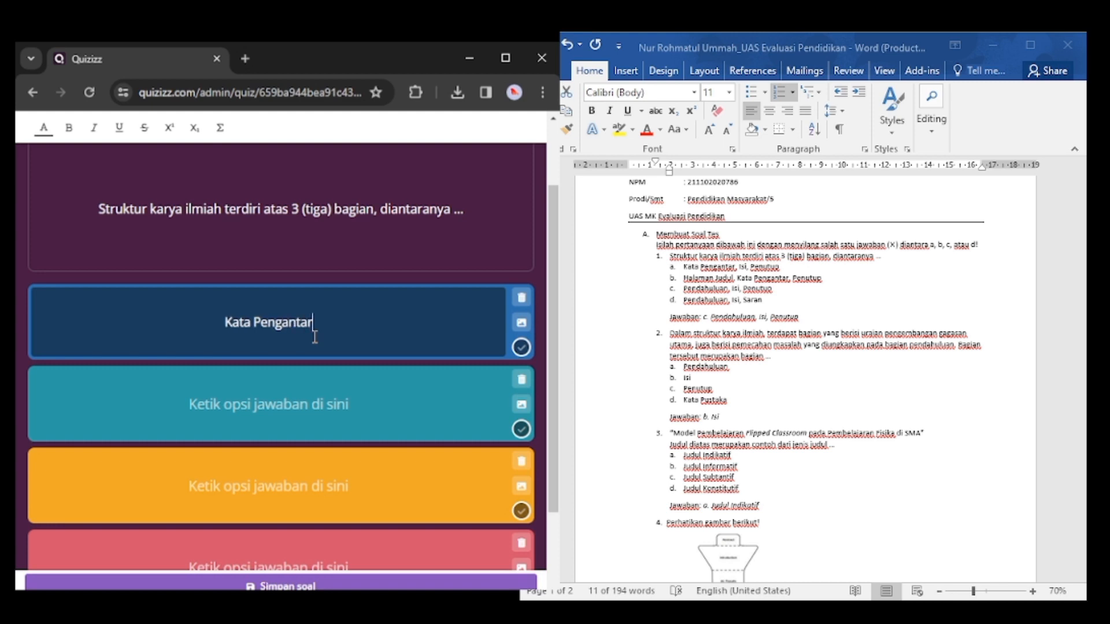
type(", Isi, Penutup")
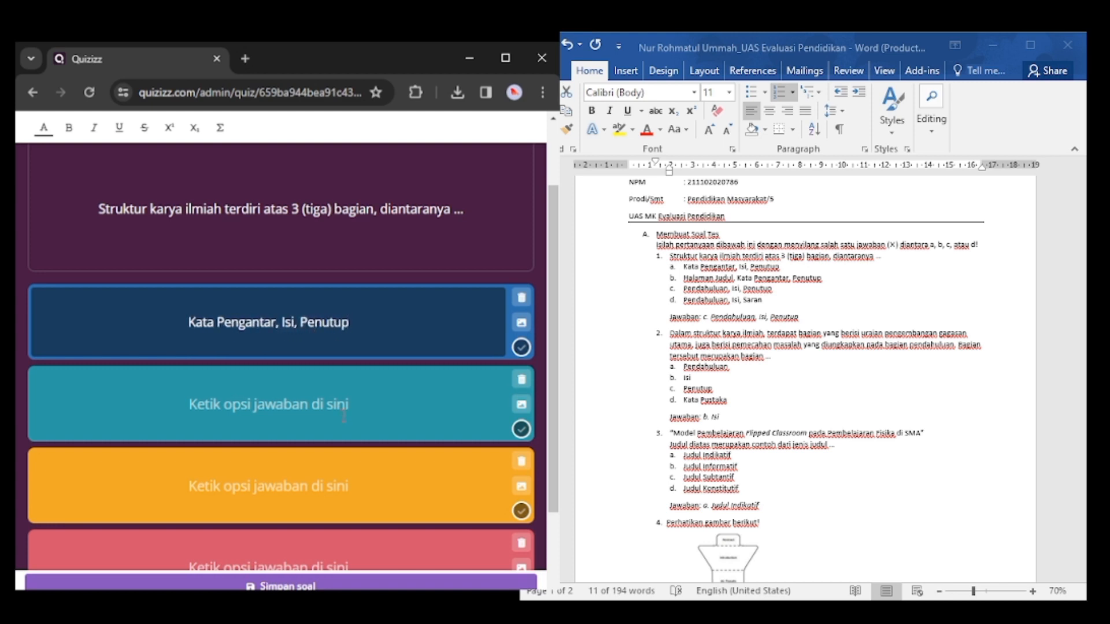
left_click(344, 416)
type("Halaman Judul, Kata")
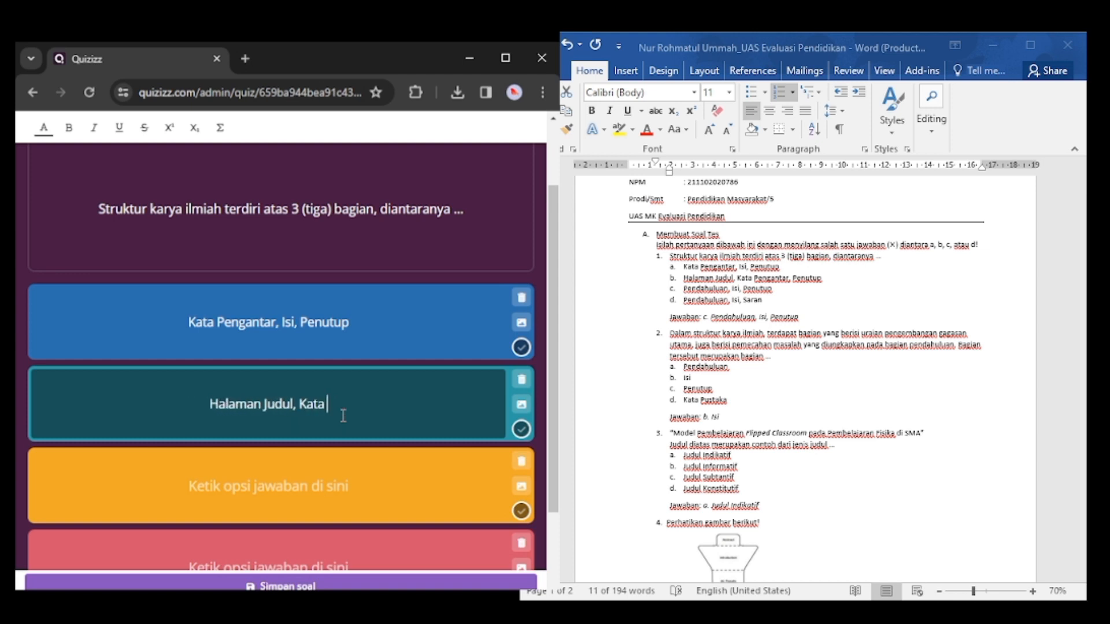
type(" Pengantar, Penutup")
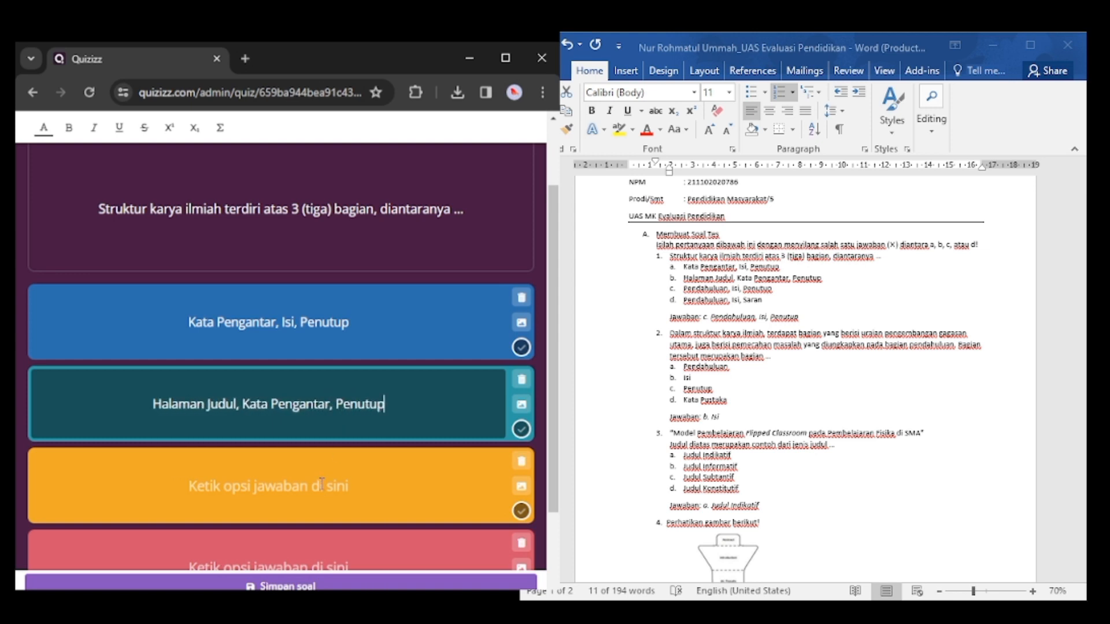
Step: Fill the third answer option with "Pendahuluan, Isi, Penutup" and the fourth with "Pendahuluan, Isi, Saran"
left_click(322, 483)
type("Pendahuluan, Isi, ")
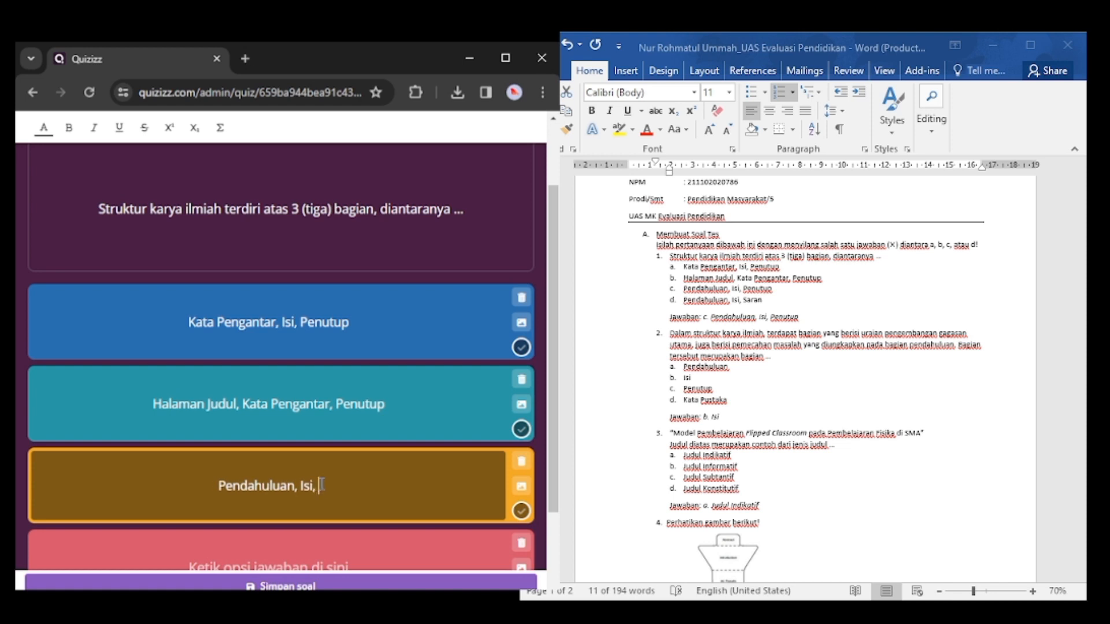
type("Penutup")
scroll(321, 484, "down", 2)
left_click(294, 479)
type("Pendahulua")
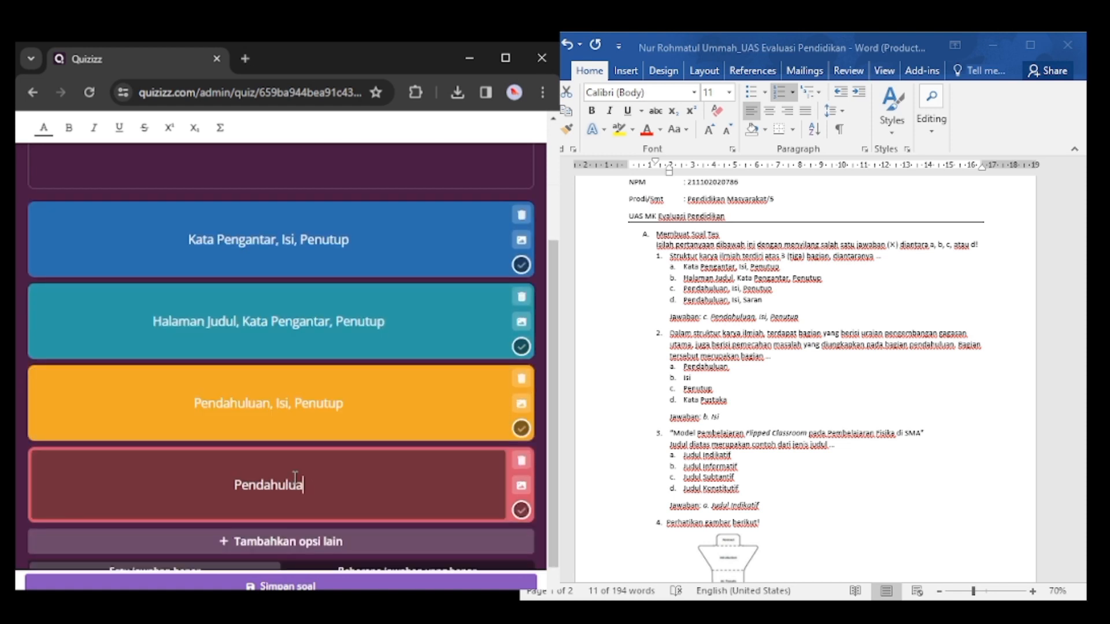
type("n, Isi, Saran")
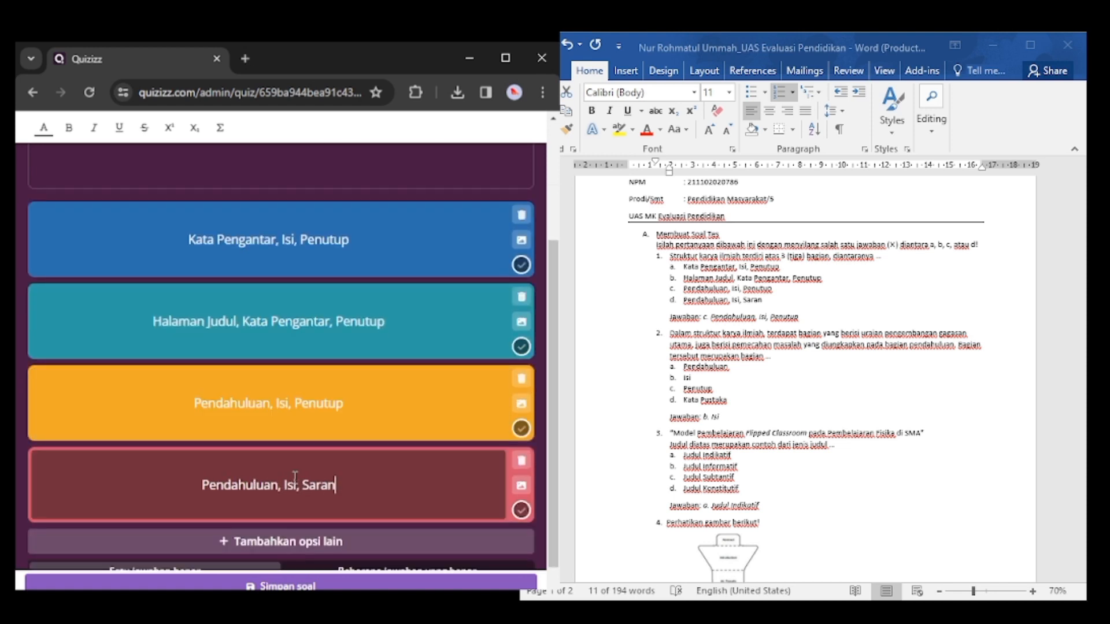
scroll(295, 478, "up", 2)
scroll(295, 478, "down", 2)
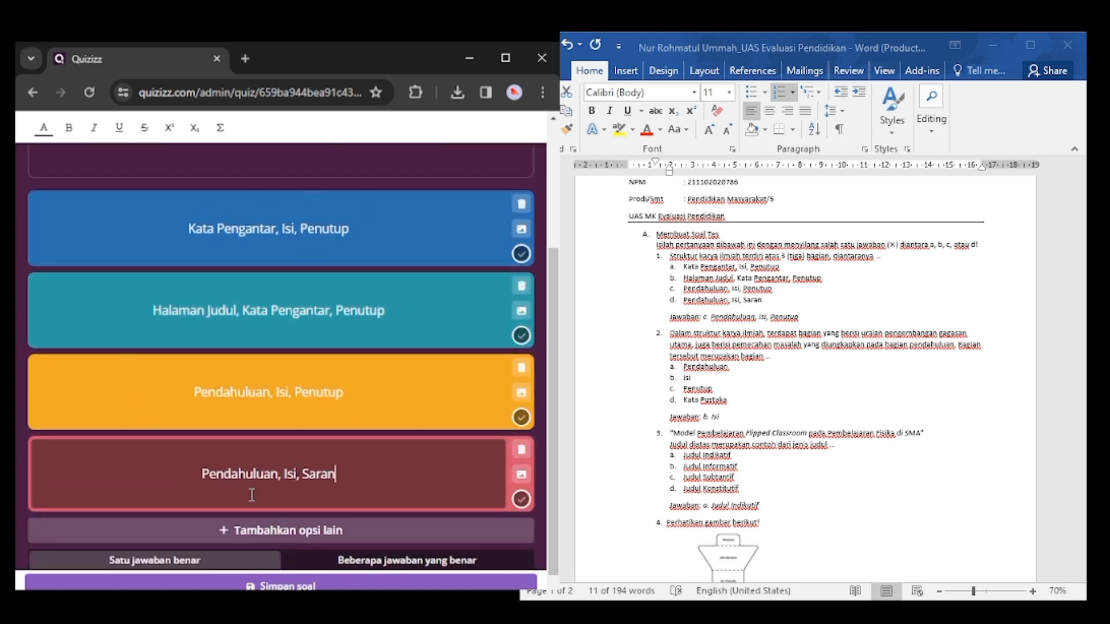
scroll(358, 499, "down", 1)
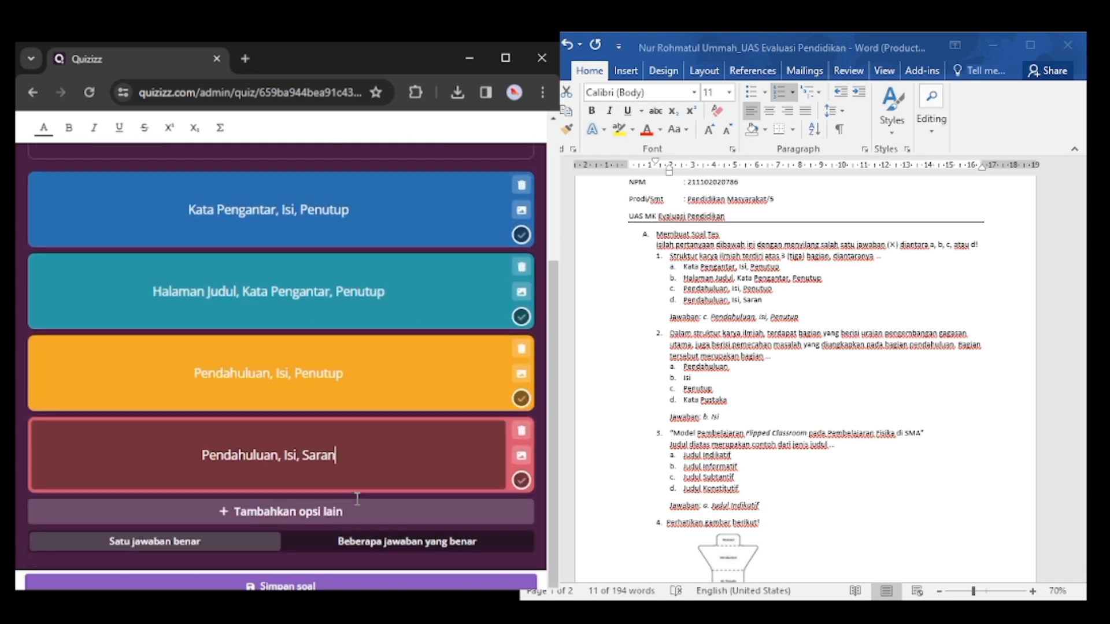
scroll(358, 499, "up", 1)
scroll(357, 499, "down", 1)
scroll(357, 499, "up", 1)
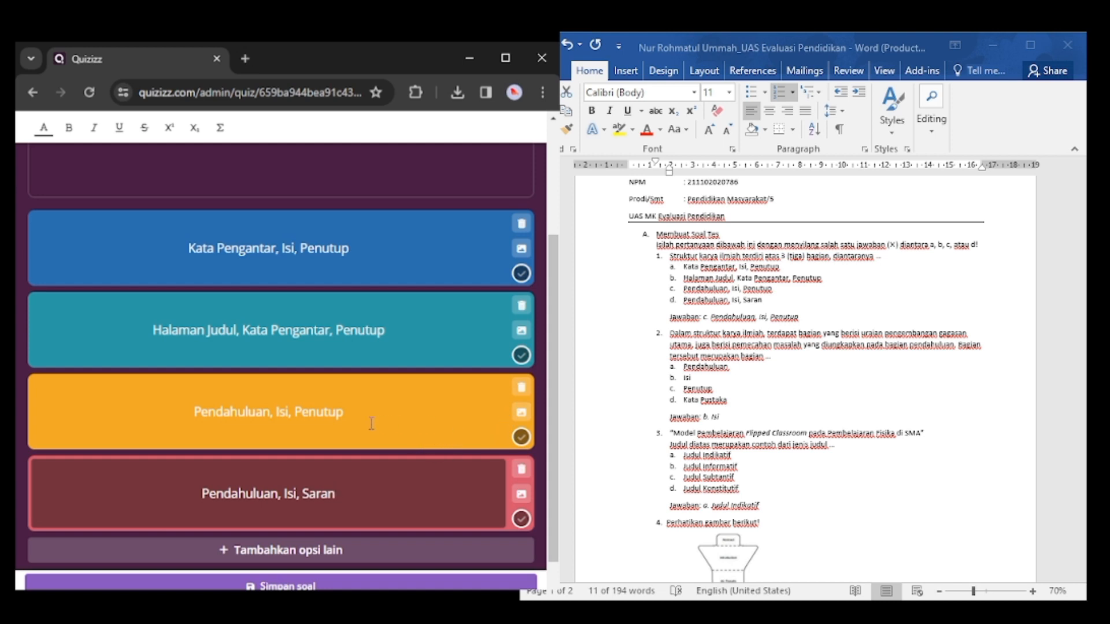
Step: Mark "Pendahuluan, Isi, Penutup" as the correct answer and save the question
left_click(521, 438)
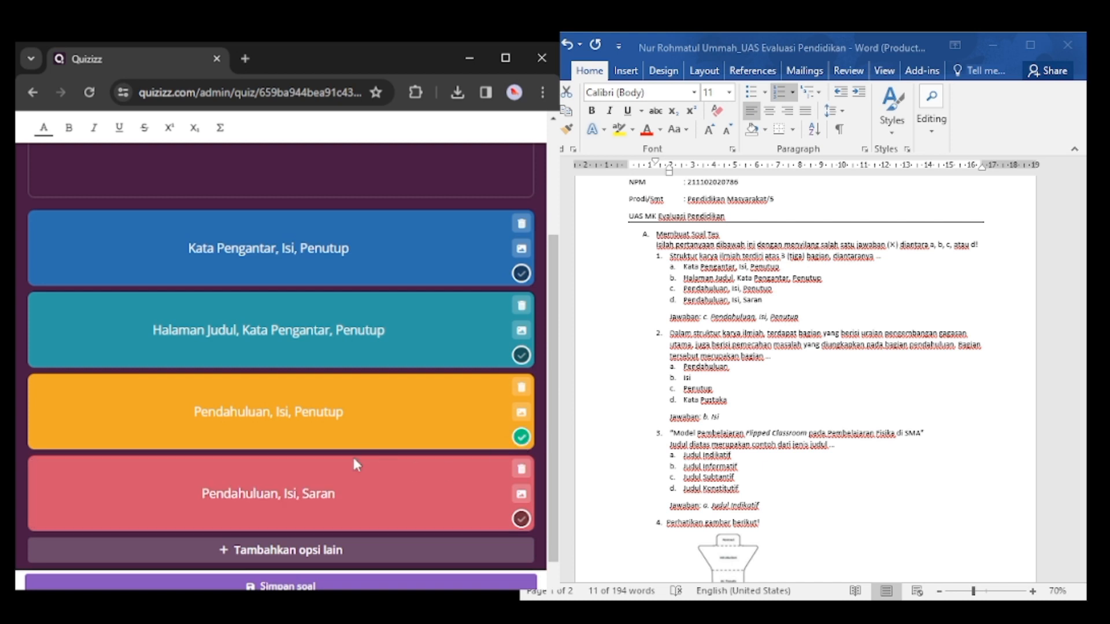
scroll(354, 456, "up", 3)
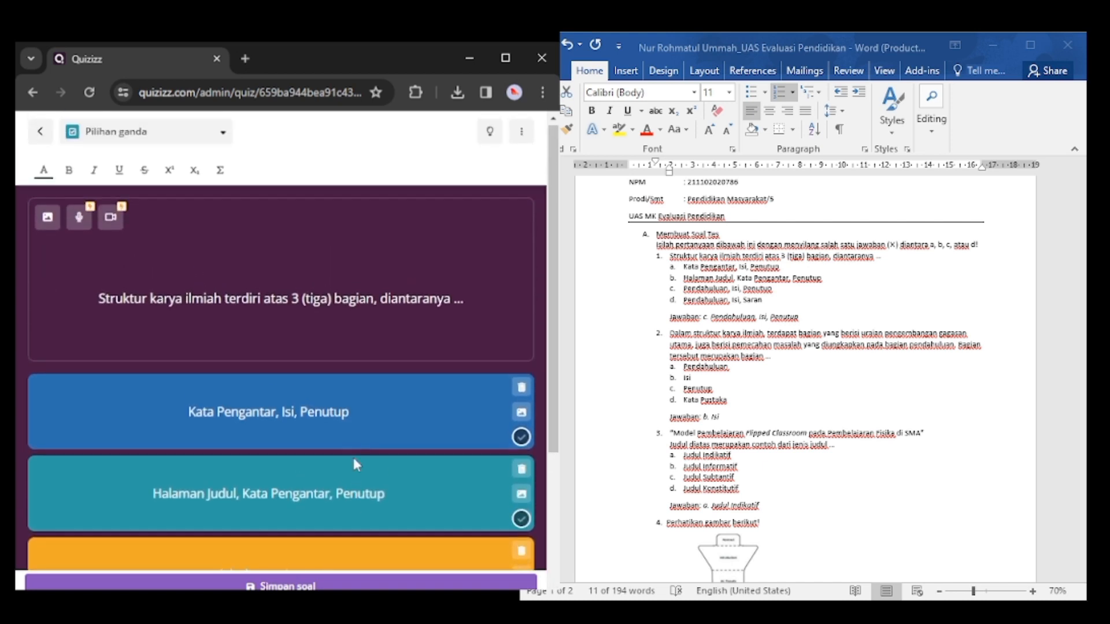
scroll(354, 460, "down", 4)
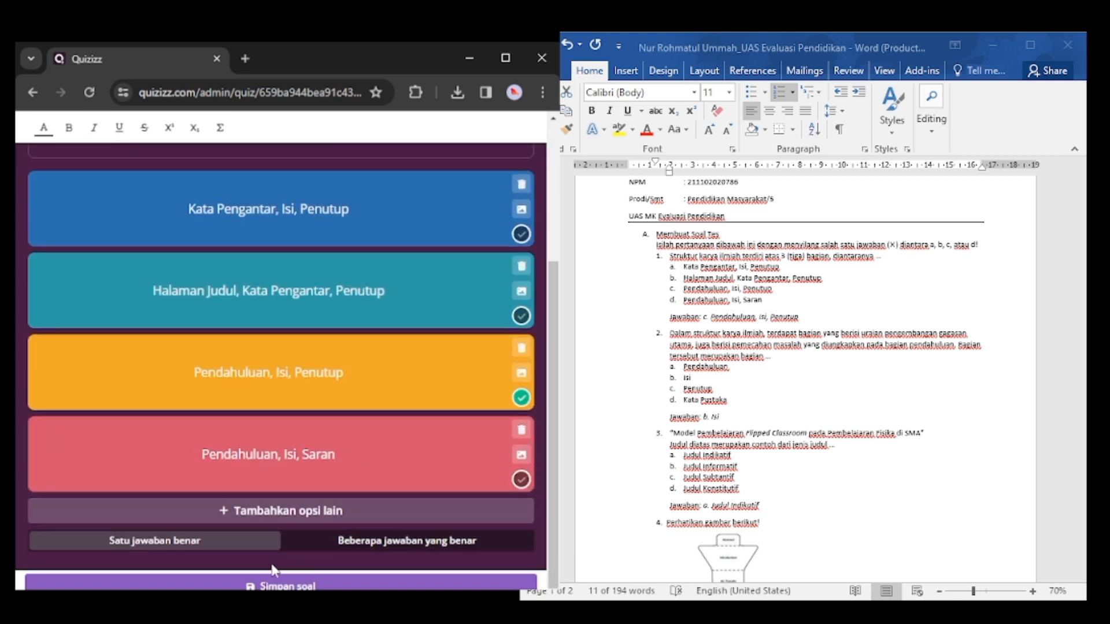
left_click(257, 586)
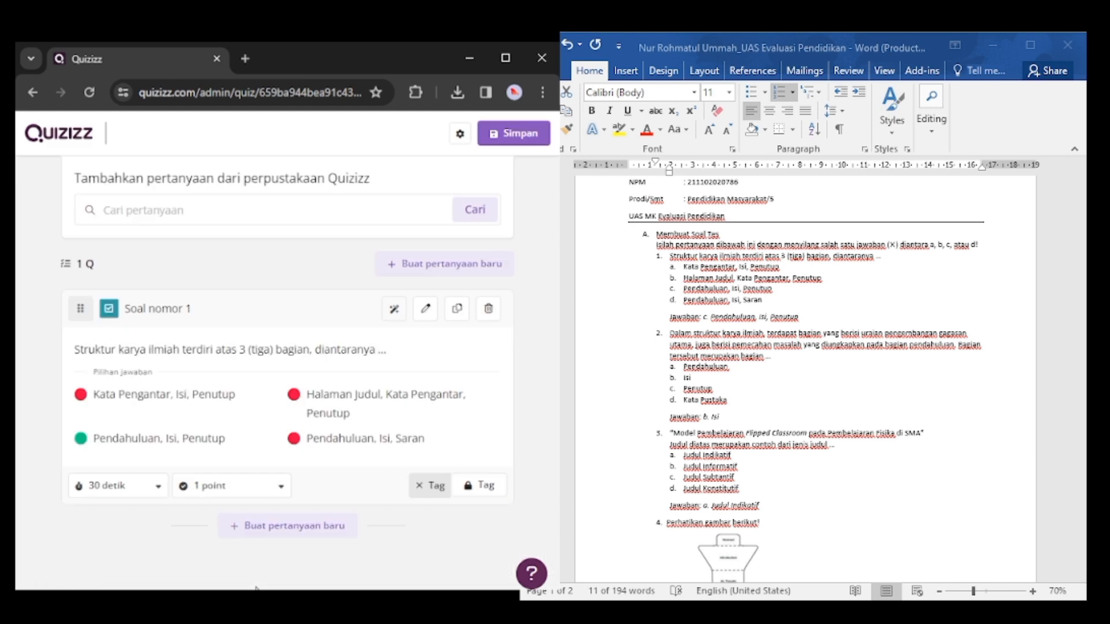
Step: Maximize the browser window and add a new multiple-choice (Pilihan ganda) question below question 1
left_click(501, 55)
left_click(550, 307)
scroll(624, 364, "down", 1)
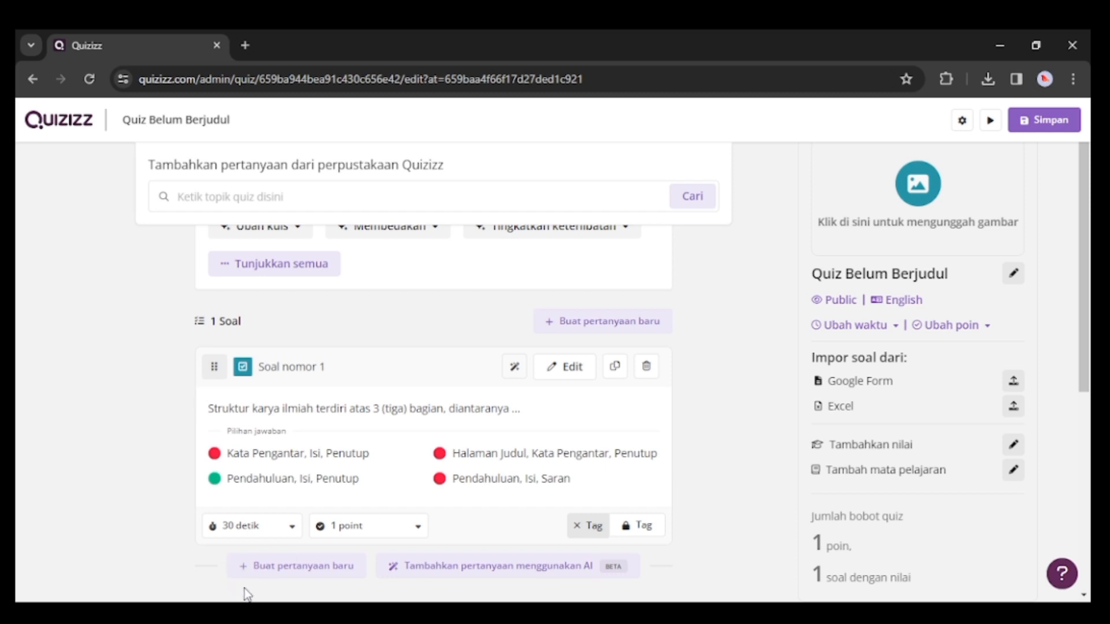
left_click(295, 573)
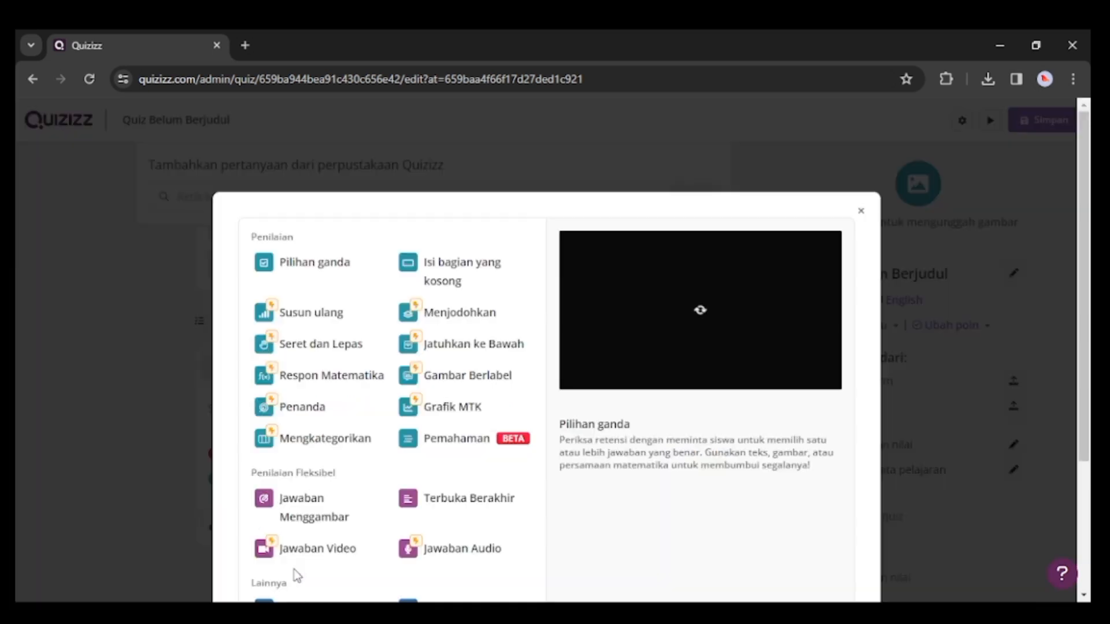
left_click(315, 265)
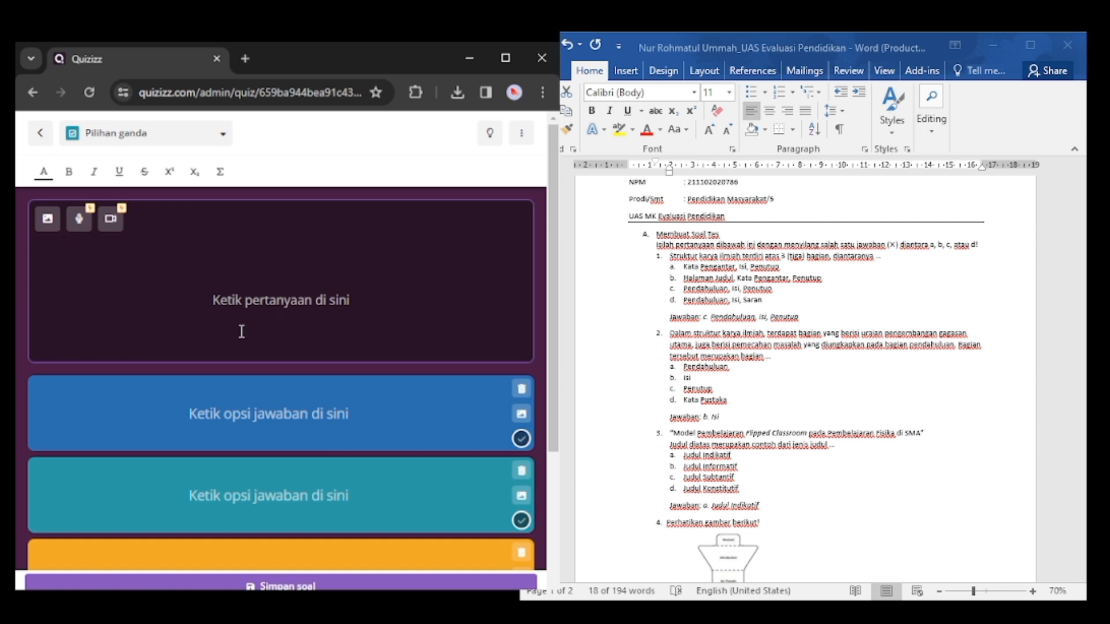
Step: Copy the diagram of question 4 from the Word document and insert it as the new question's image
scroll(803, 376, "down", 3)
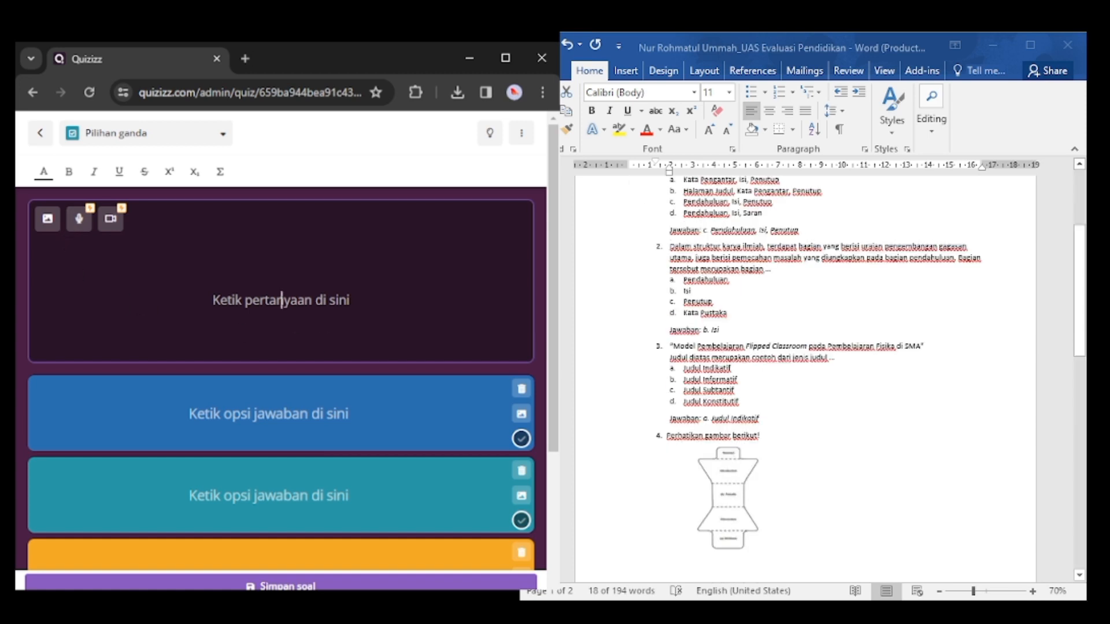
scroll(803, 376, "down", 2)
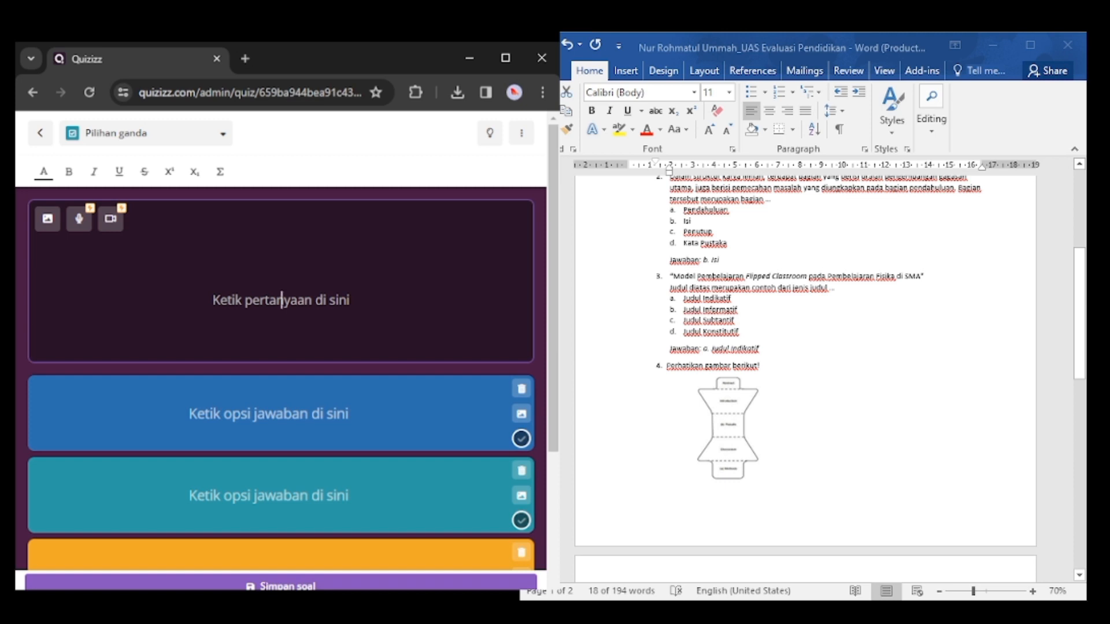
left_click(718, 425)
left_click(717, 425)
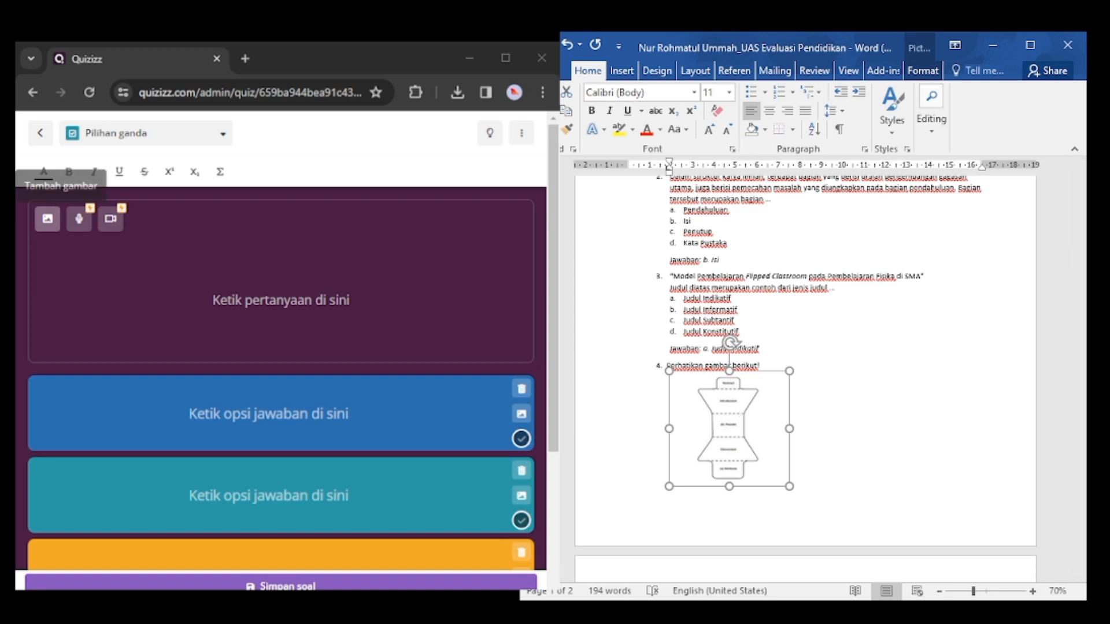
left_click(47, 219)
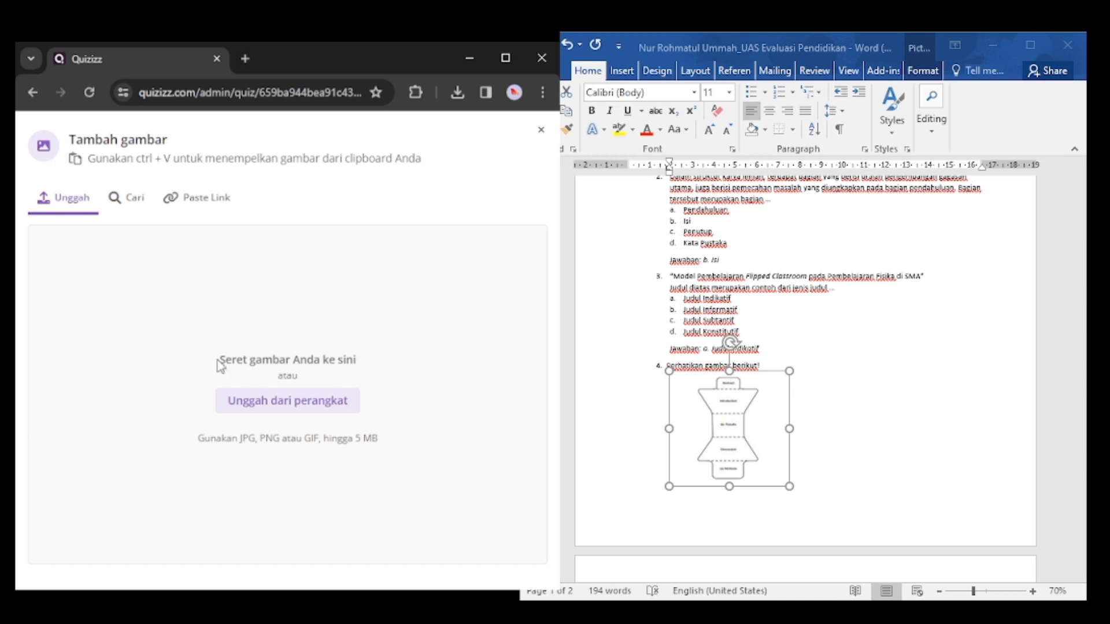
key("ctrl+v")
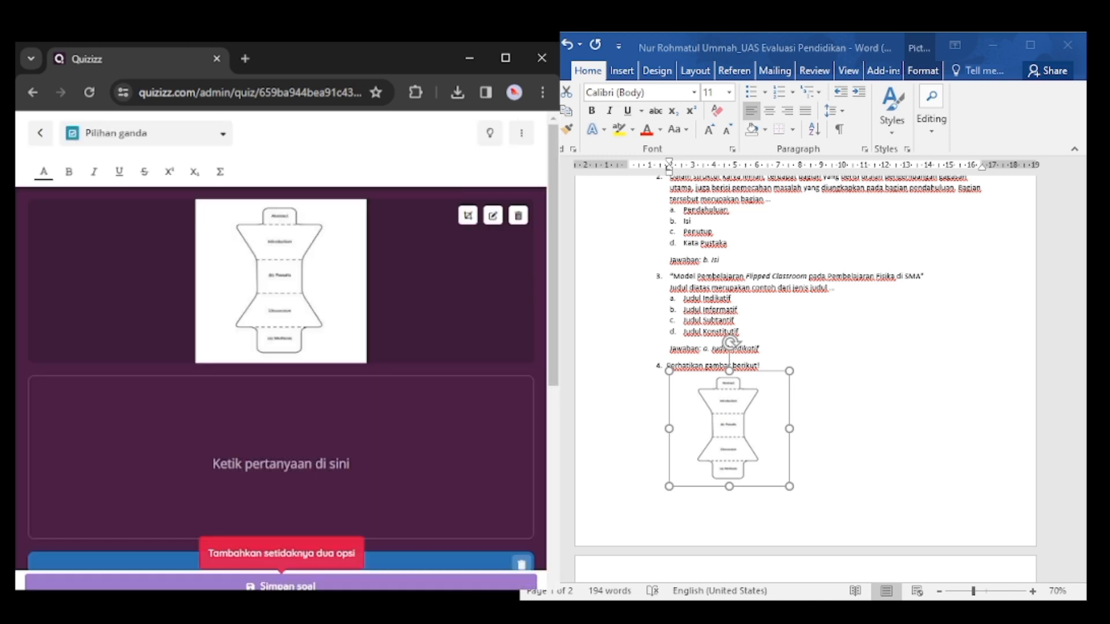
Step: Enter the question text "Gambar tersebut merupakan struktur penulisan artikel ilmiah dengan variasi ..." below the image
left_click(282, 464)
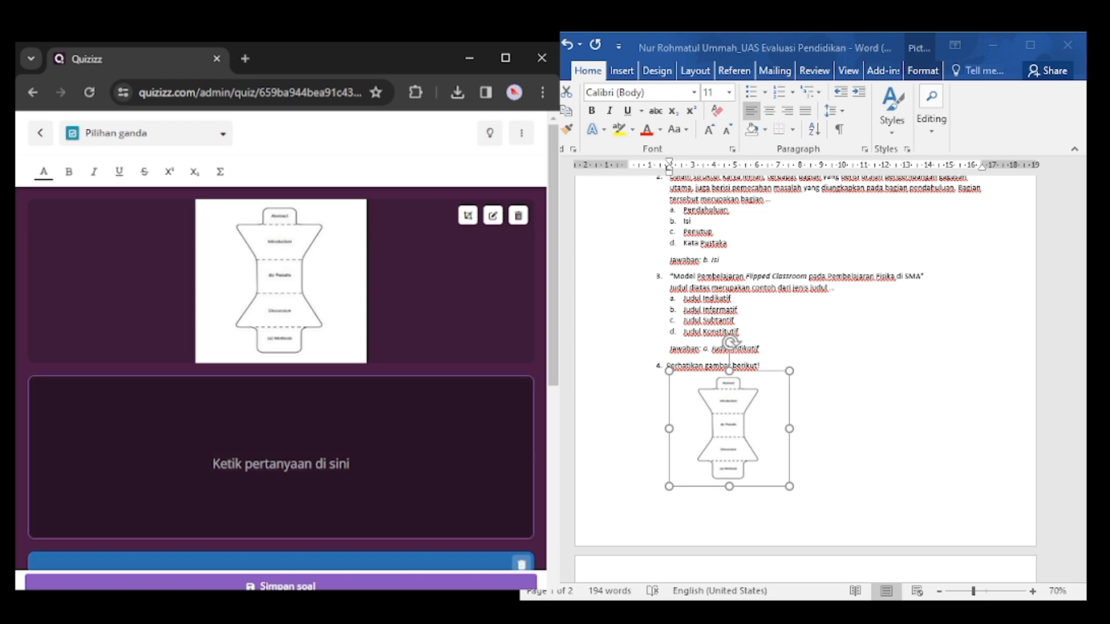
scroll(805, 371, "down", 5)
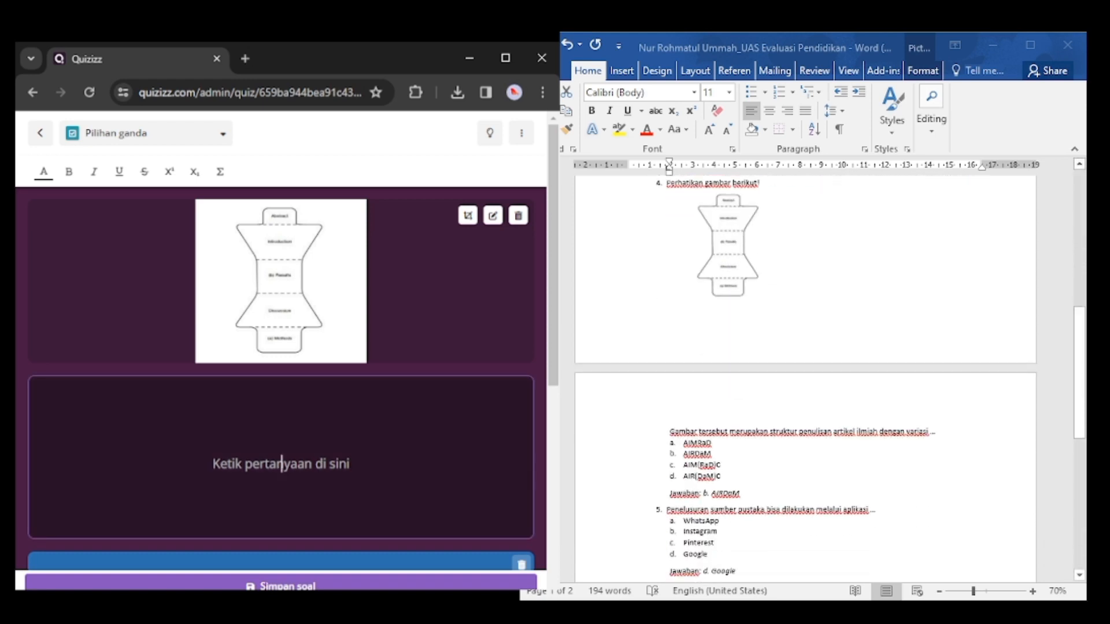
left_click_drag(670, 432, 937, 434)
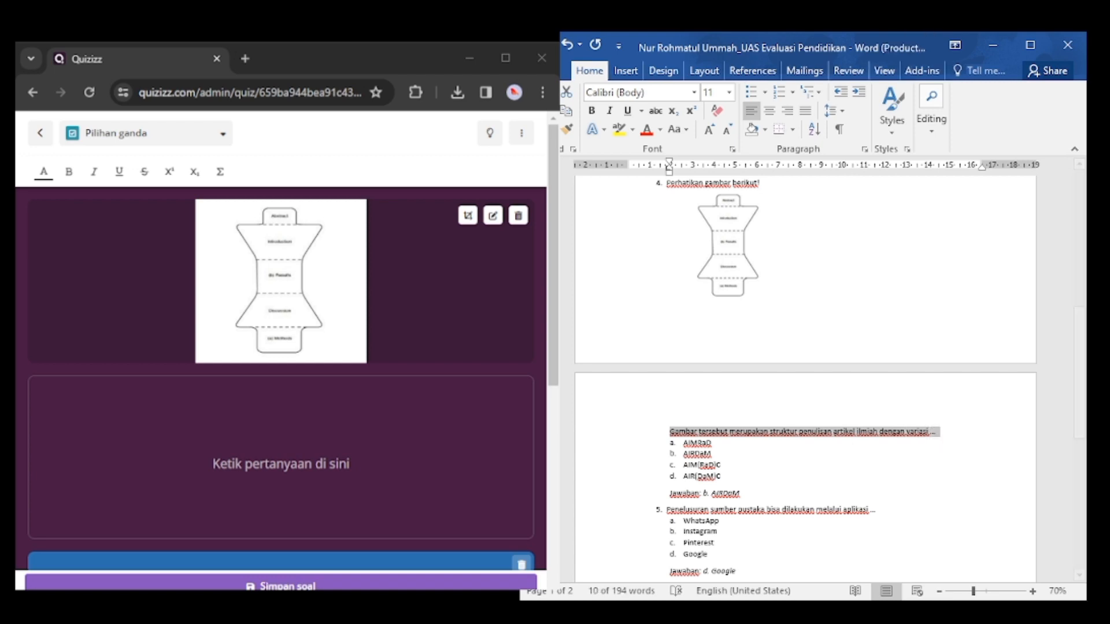
left_click(282, 464)
type("Gambar tersebut merupakan struktur penulisan artikel ilmiah dengan variasi ...")
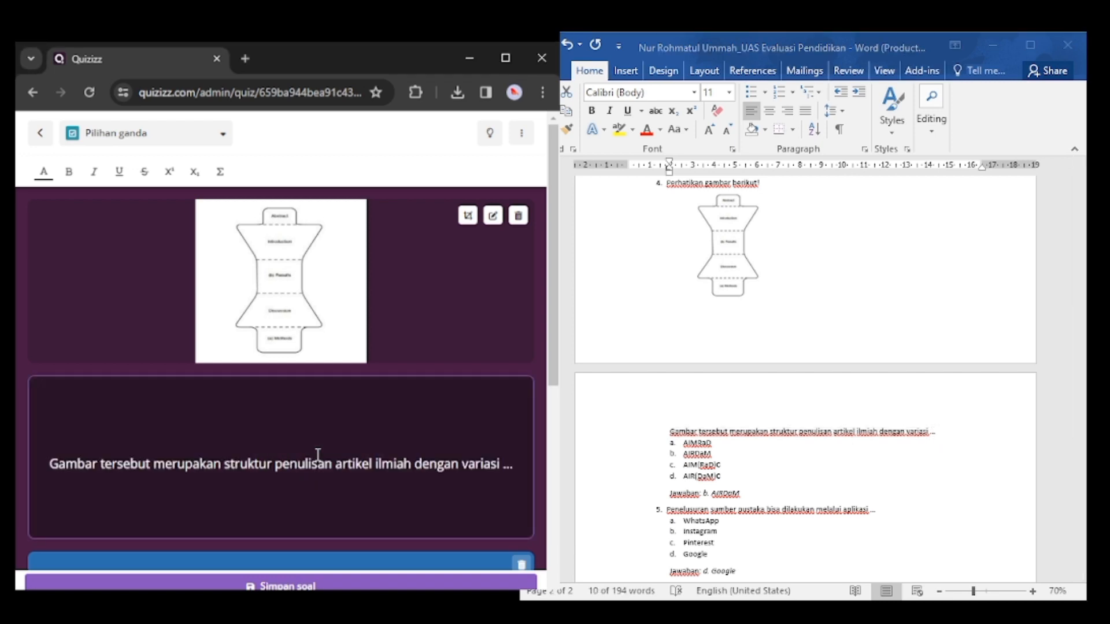
Step: Fill the first answer option with "AIMRaD" and the second with "AIRDaM"
scroll(318, 455, "down", 3)
left_click(275, 431)
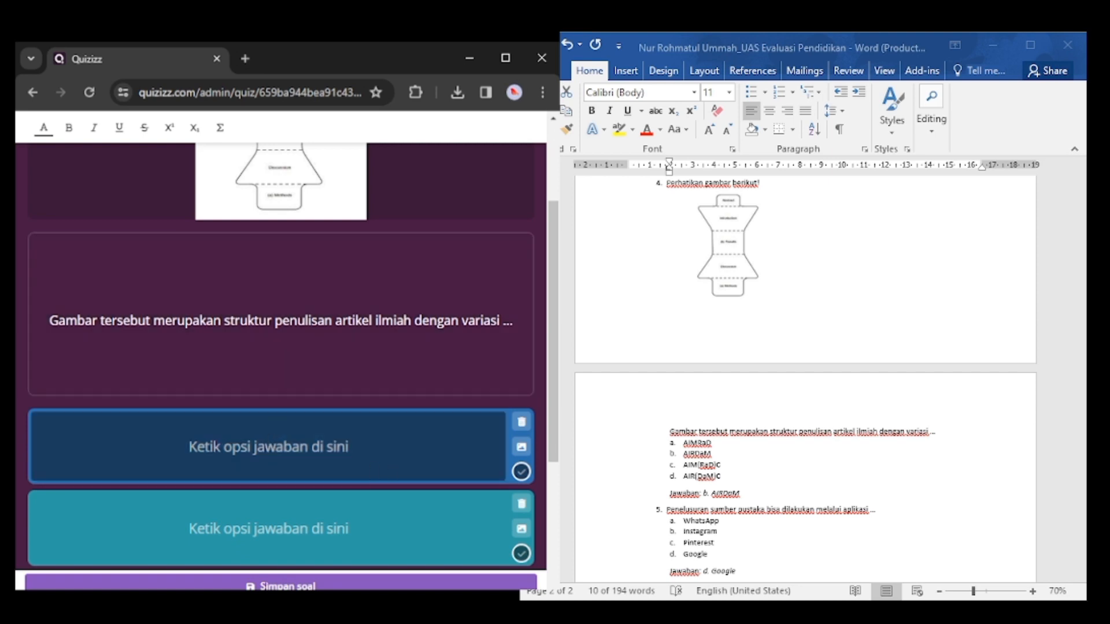
scroll(806, 376, "down", 2)
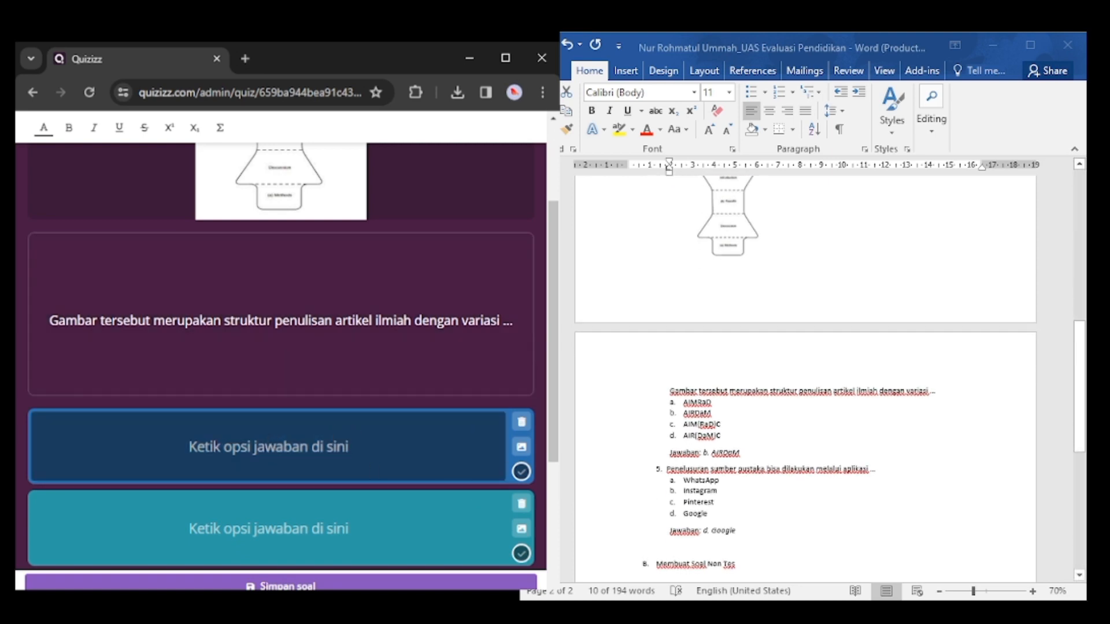
type("AIMRaD")
left_click(355, 530)
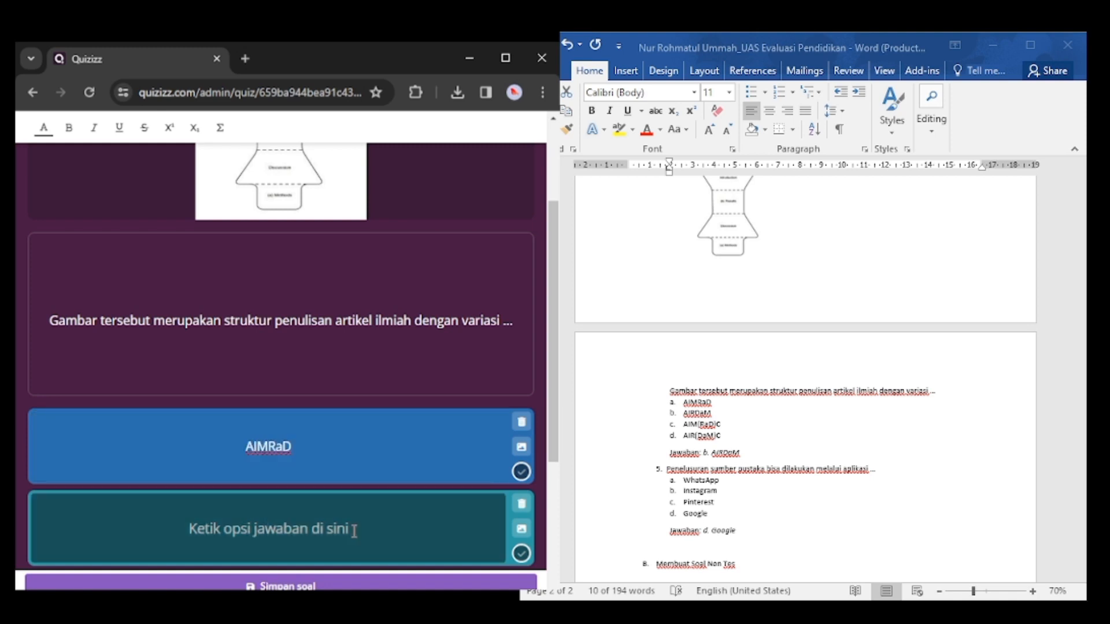
type("AIRDaM")
Step: Fill the third answer option with "AIM(RaD)C" and the fourth with "AIR(DaM)C"
left_click(350, 529)
type("AIM")
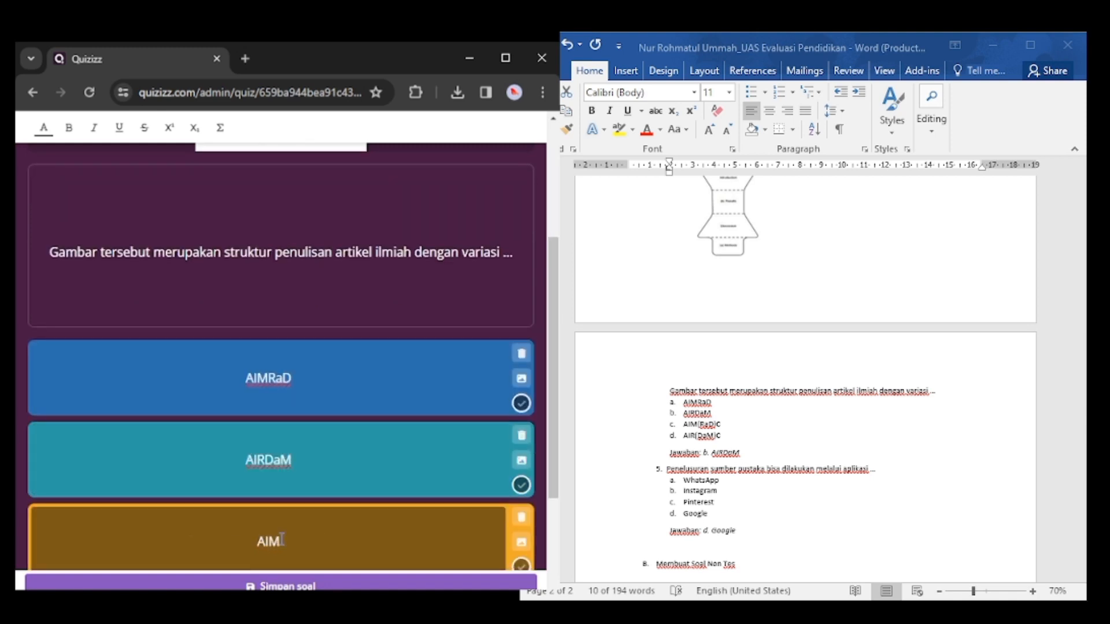
type("(RaD)C")
key("ctrl+a")
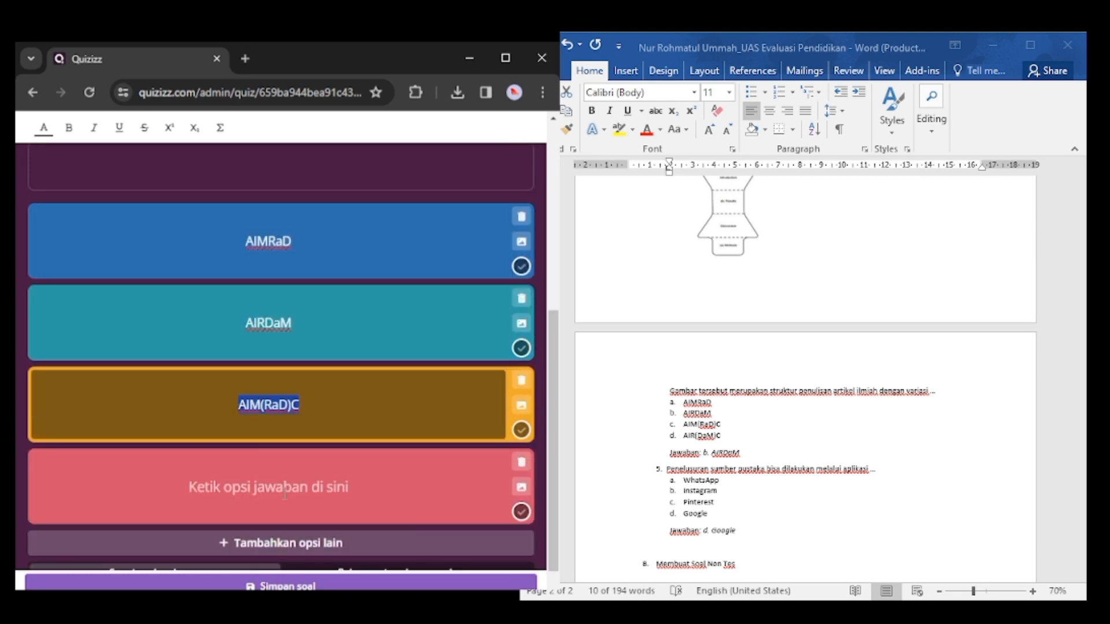
left_click(285, 495)
type("AIR(DaM)C")
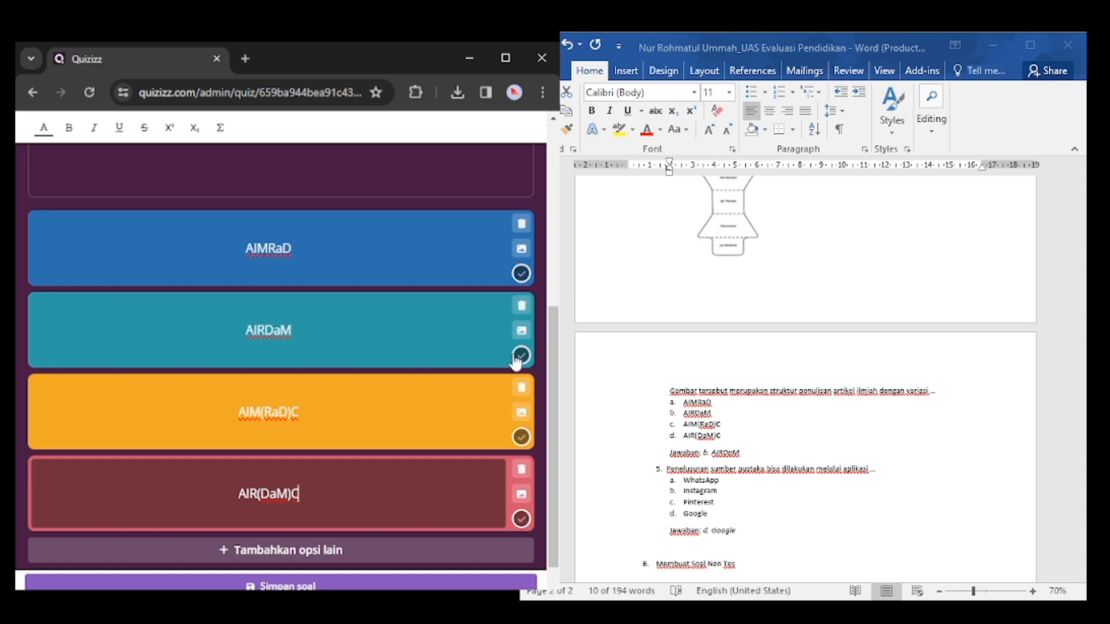
Step: Mark "AIRDaM" as the correct answer and save the image question
left_click(520, 356)
scroll(521, 356, "up", 5)
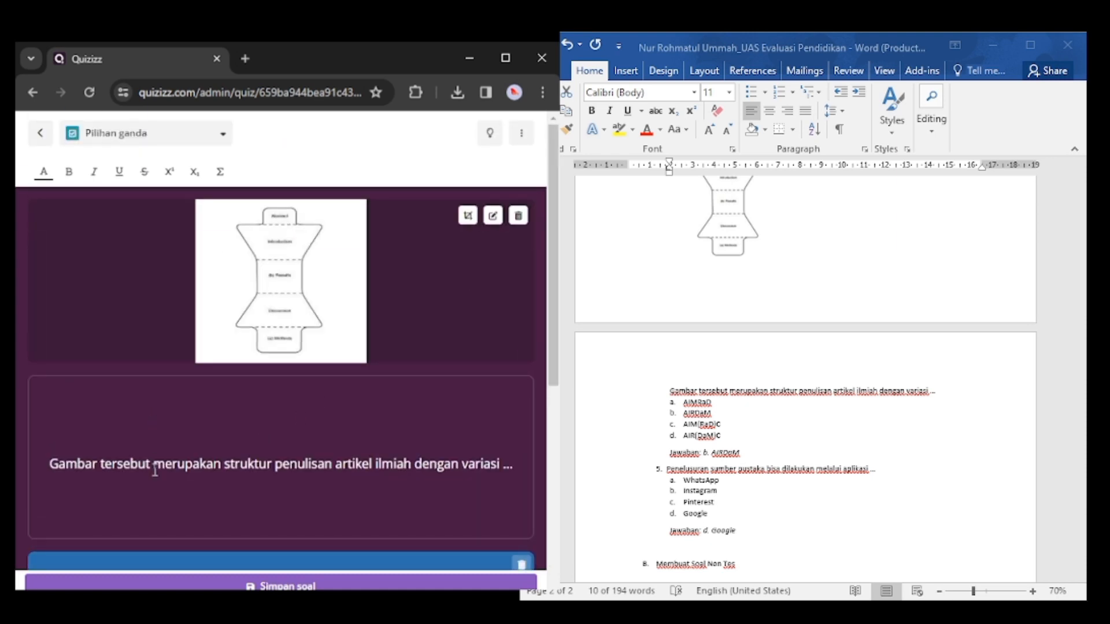
scroll(155, 471, "down", 5)
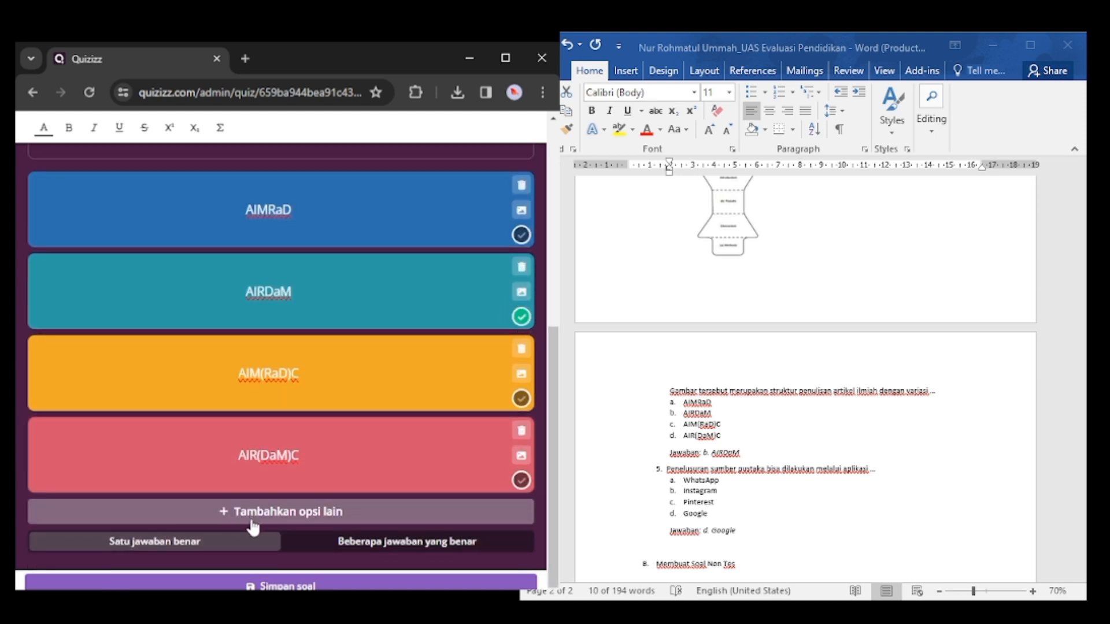
left_click(248, 584)
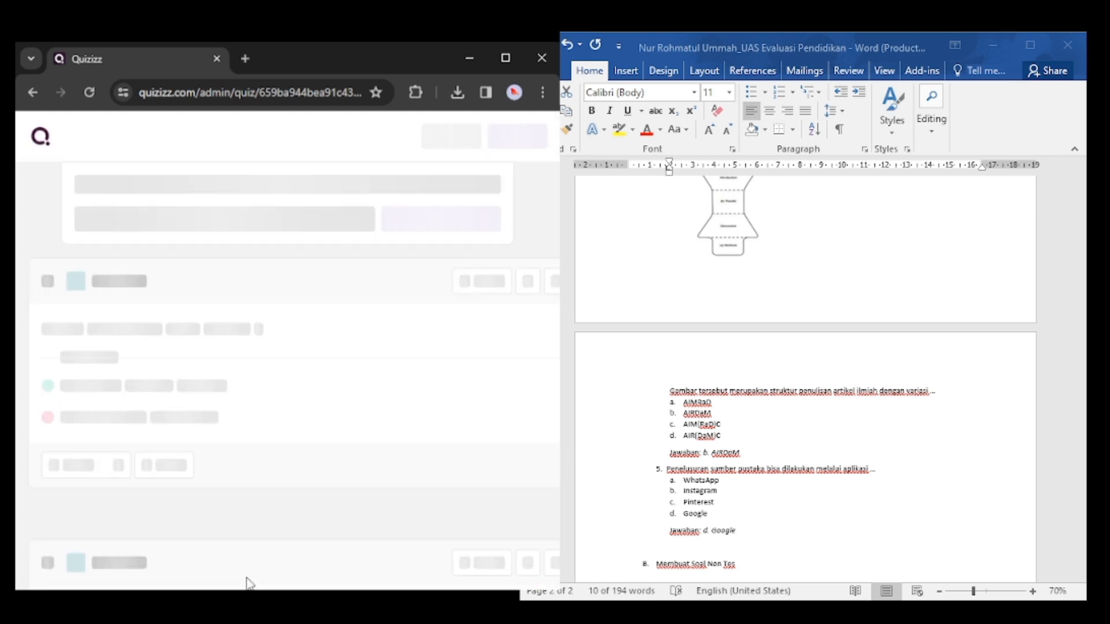
Step: Start creating another question below question 4
scroll(248, 450, "down", 1)
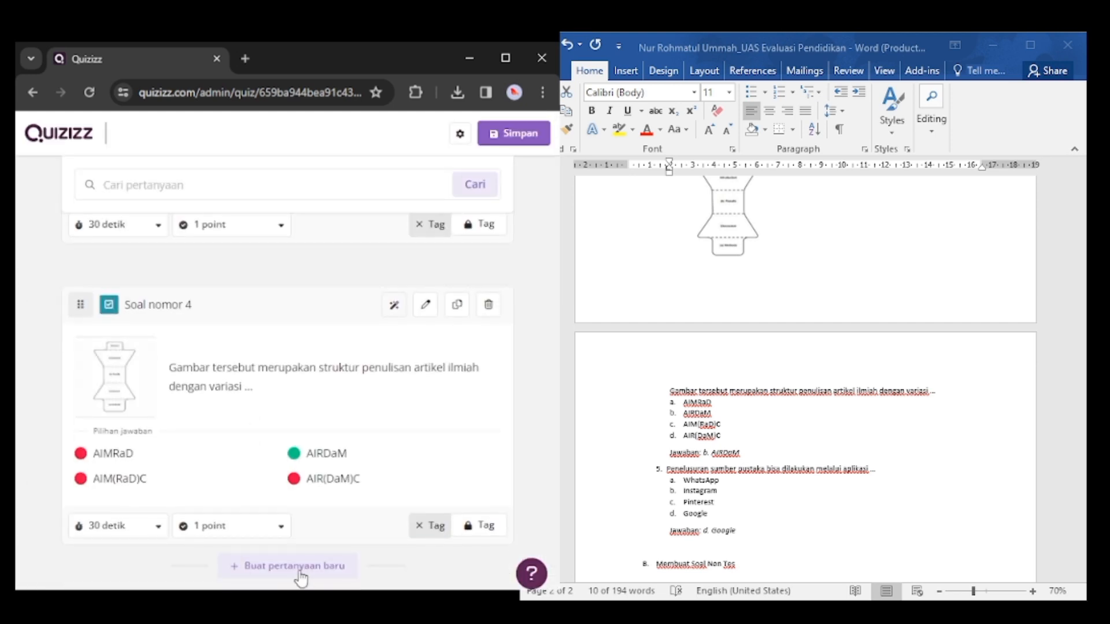
left_click(253, 565)
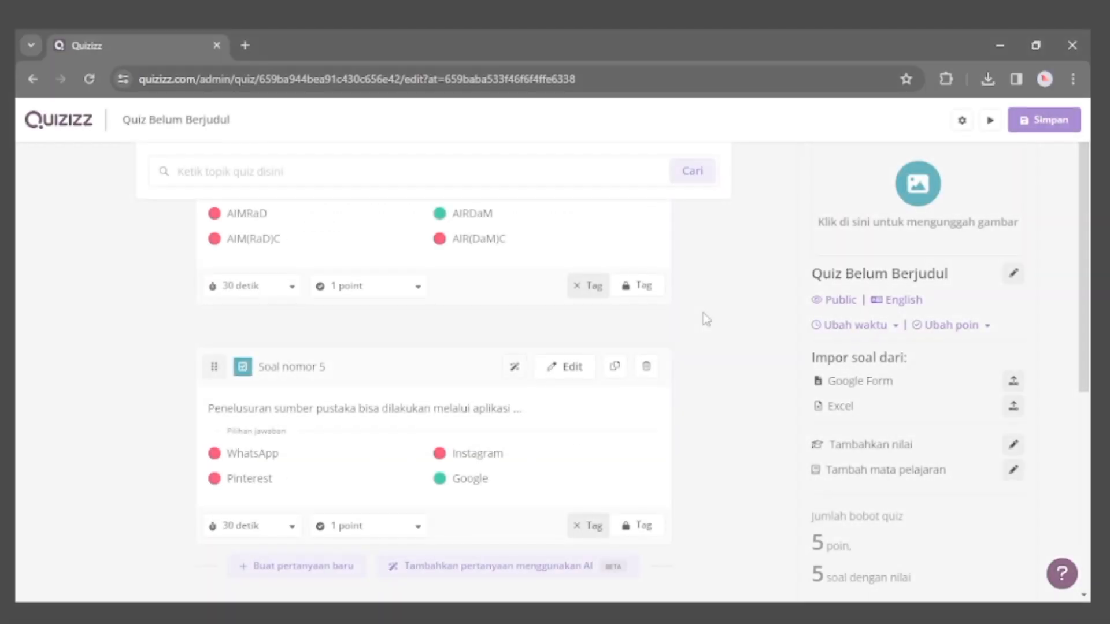
Step: Review the quiz's questions and marked answers from question 5 back up to question 2
scroll(706, 320, "up", 5)
scroll(706, 319, "down", 5)
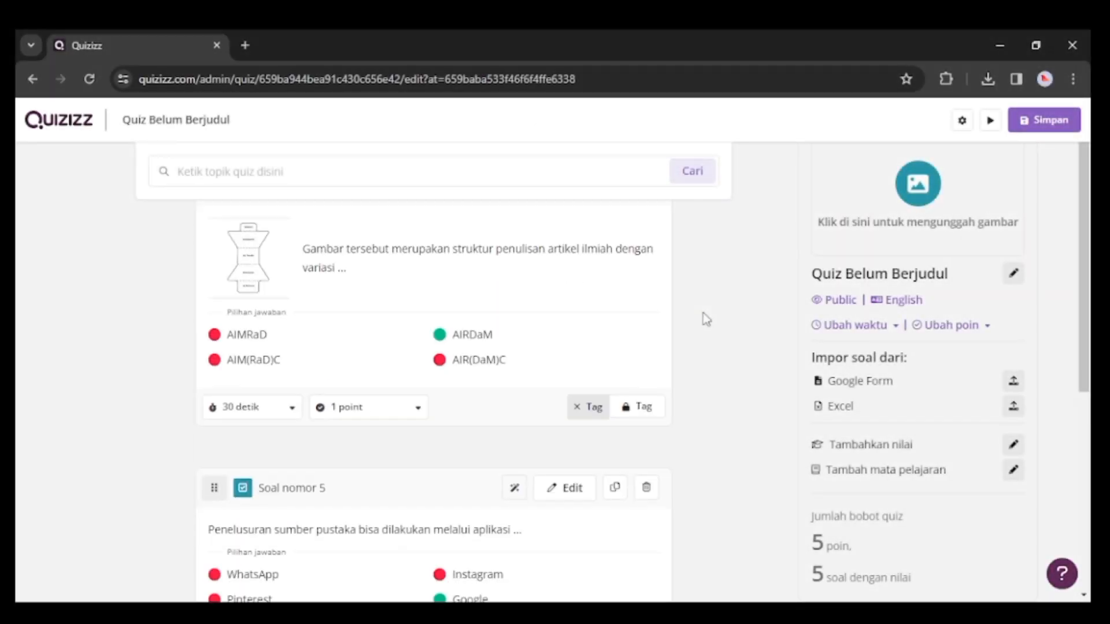
scroll(706, 320, "up", 4)
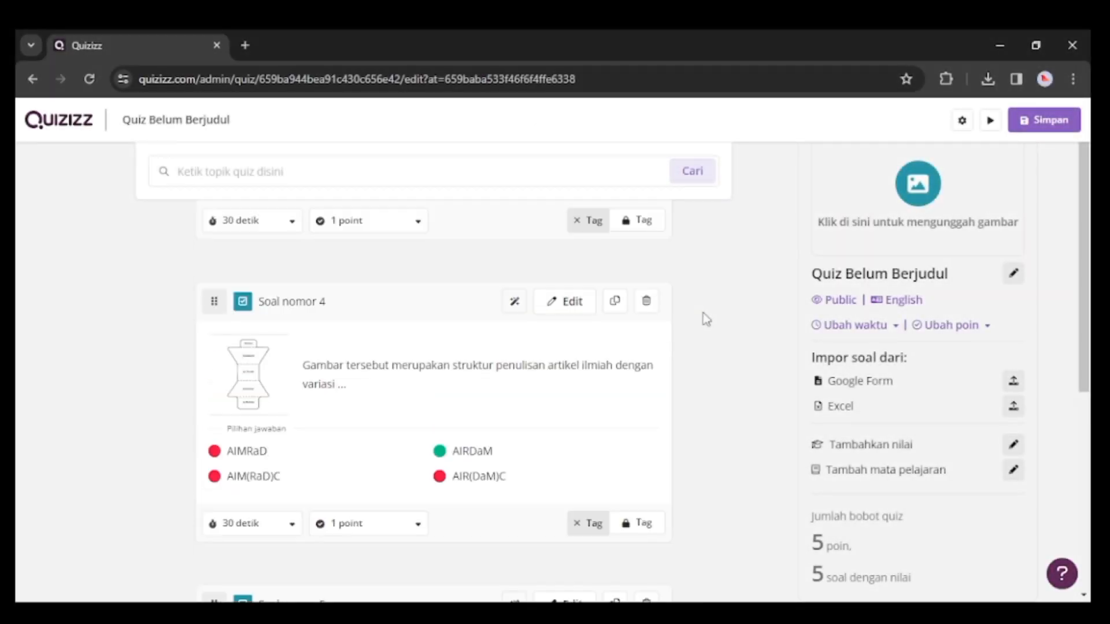
scroll(706, 320, "up", 7)
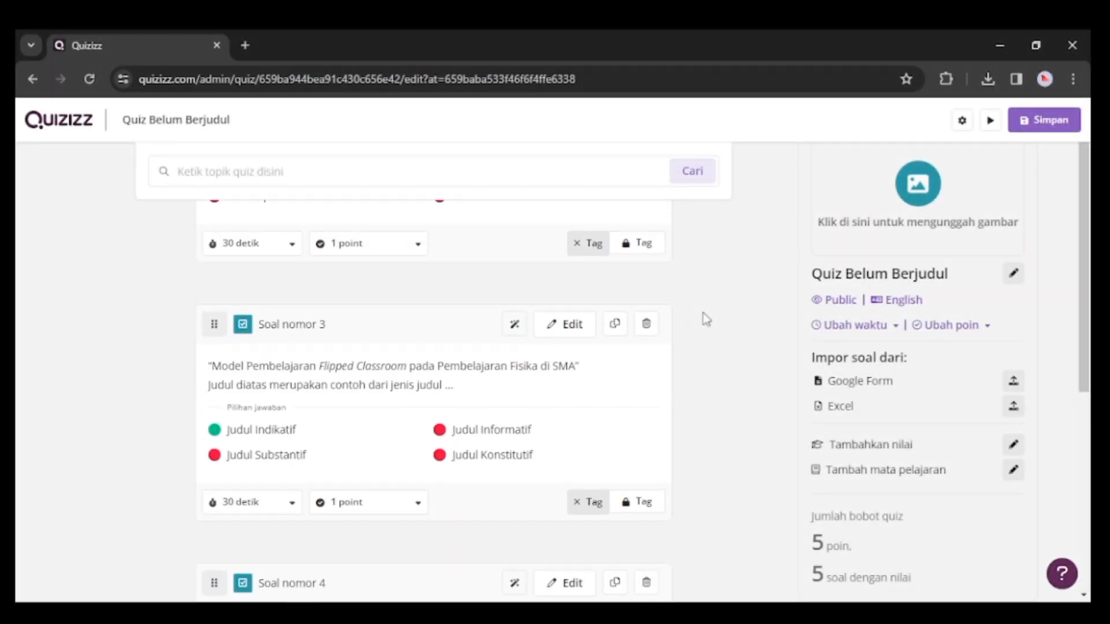
scroll(703, 313, "up", 1)
Step: Examine the available time limits and point values for question 2
mouse_move(321, 460)
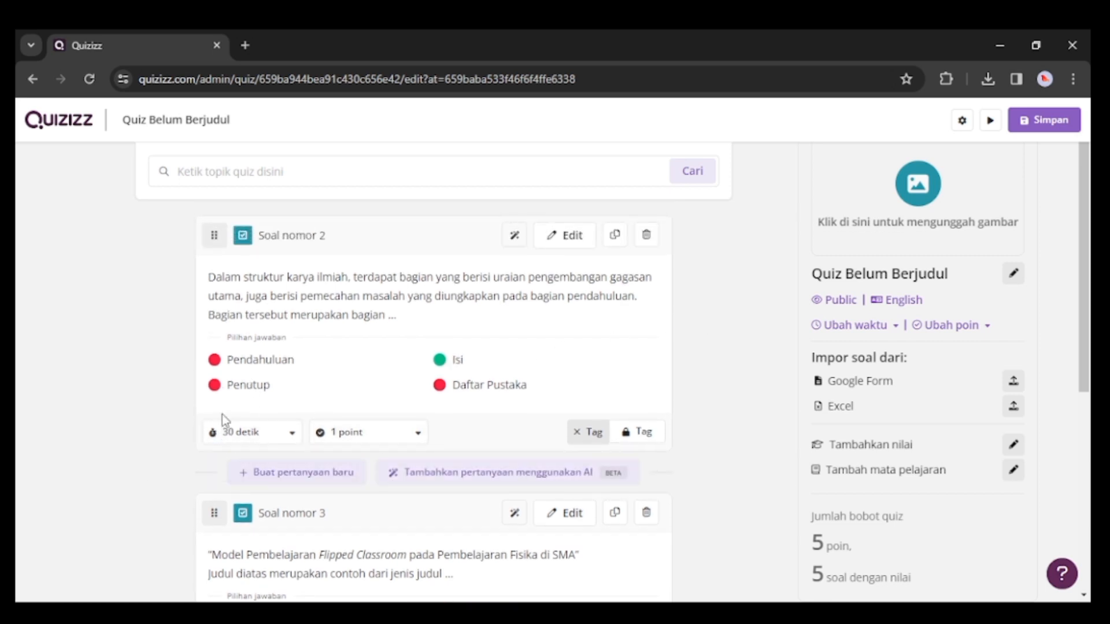
left_click(293, 443)
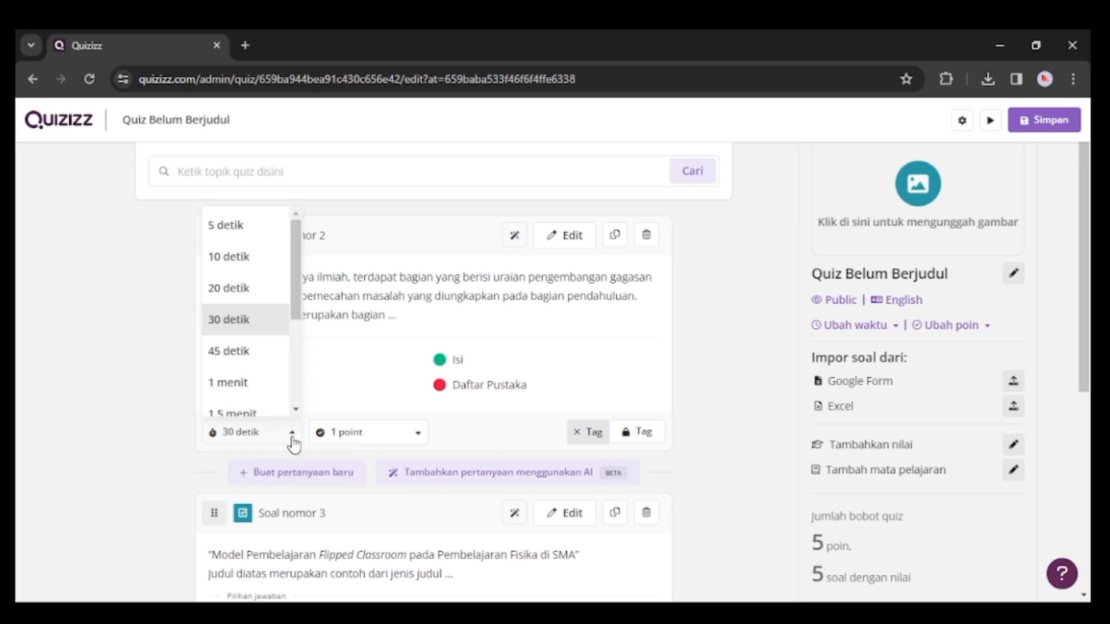
scroll(251, 376, "up", 1)
scroll(250, 375, "down", 3)
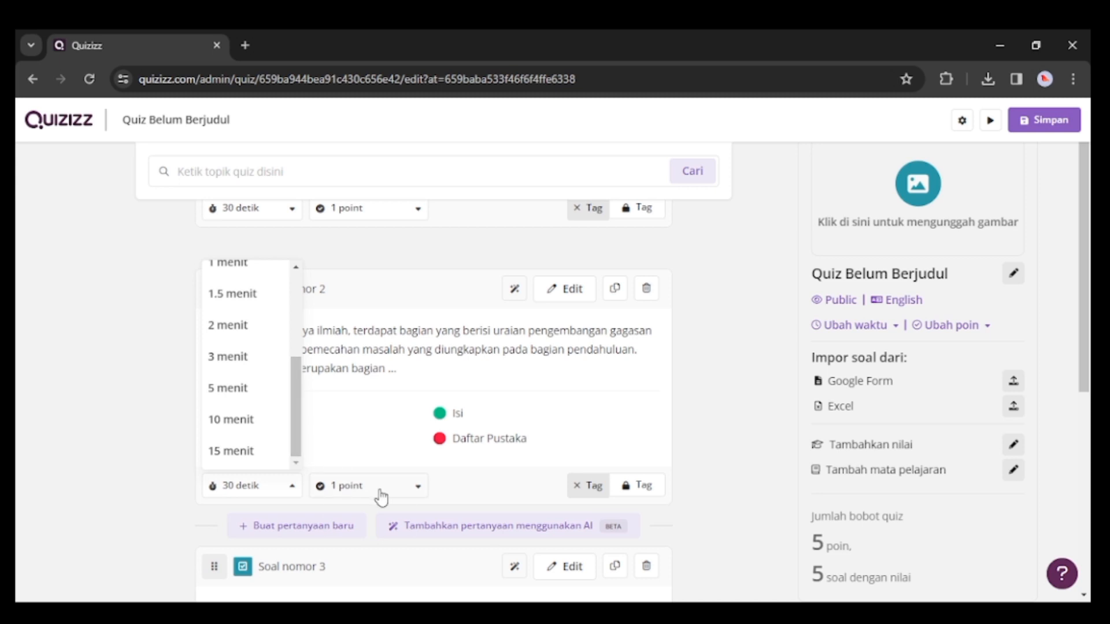
left_click(410, 491)
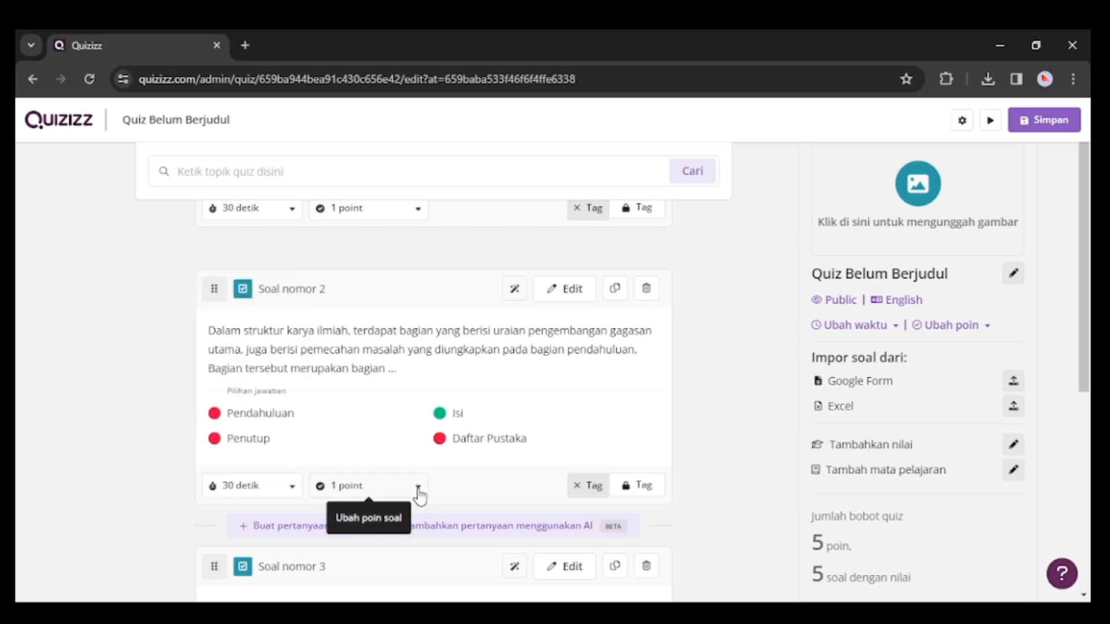
left_click(417, 491)
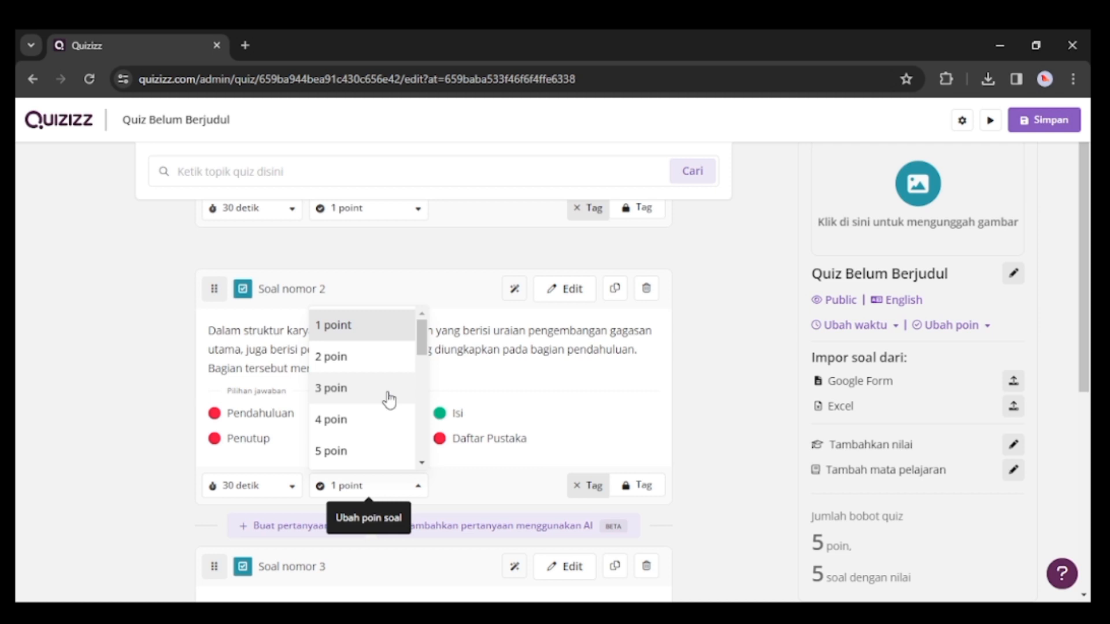
Step: Set question 2's value to 3 points and apply that point value to all questions in the quiz
left_click(364, 394)
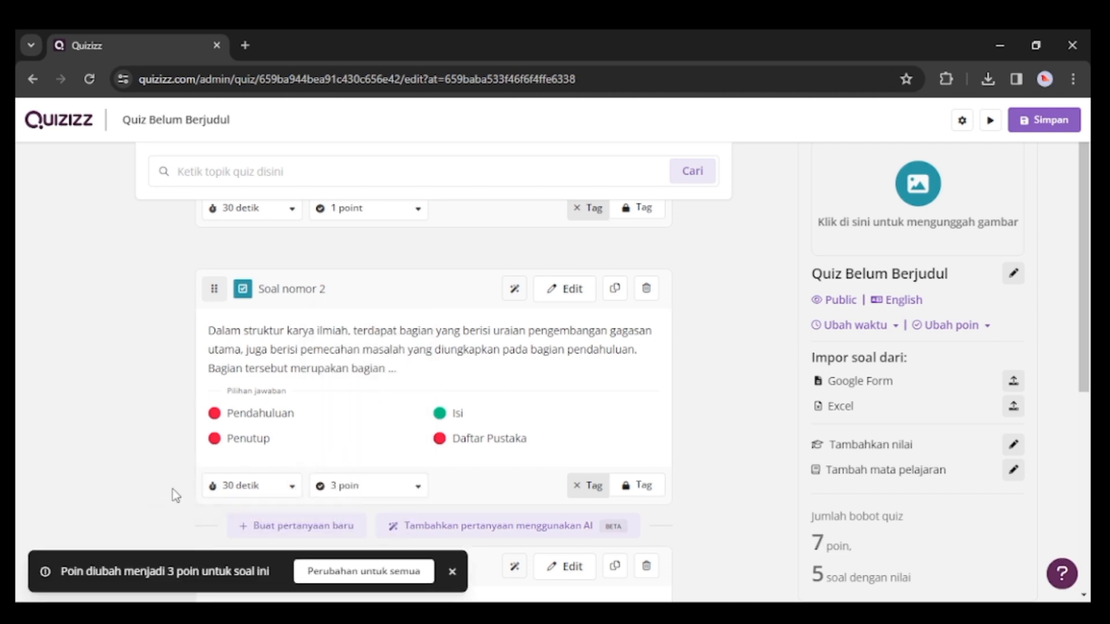
scroll(280, 459, "down", 3)
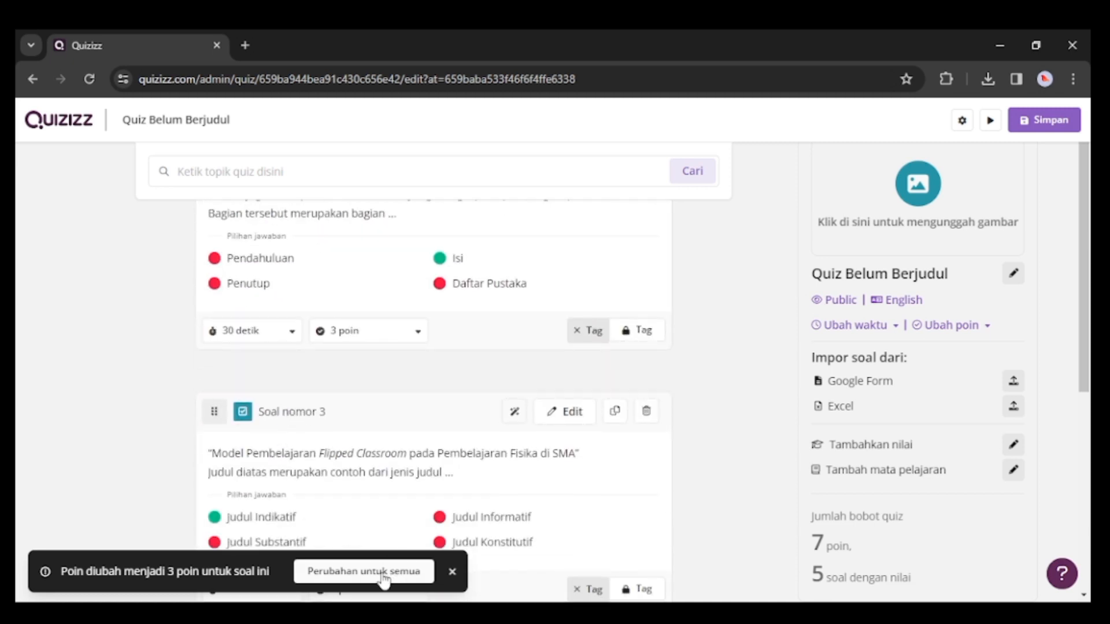
left_click(384, 573)
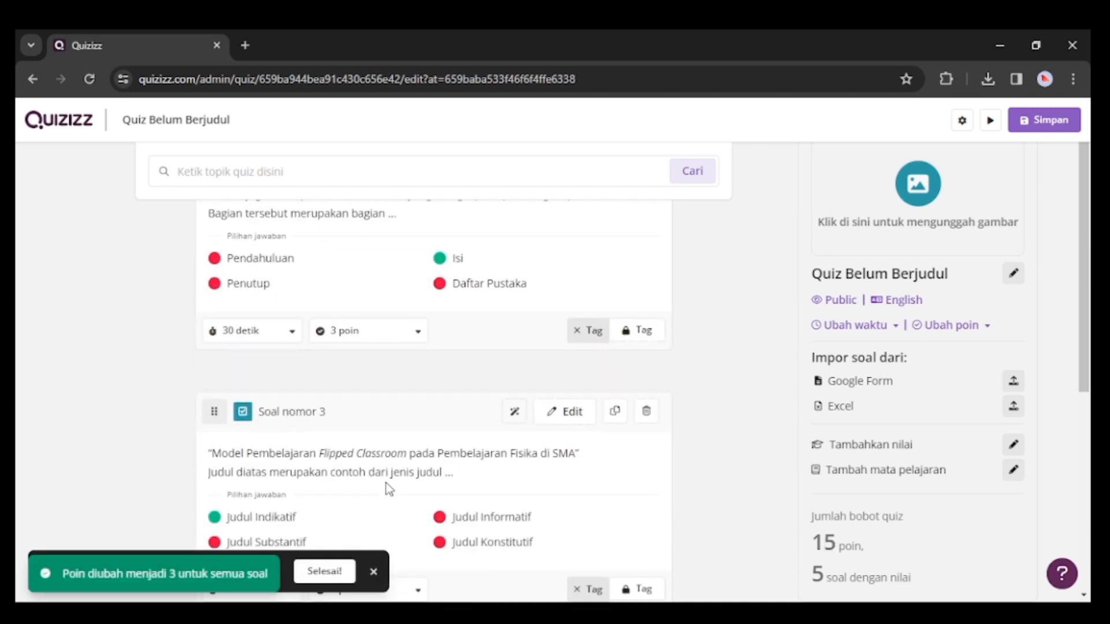
scroll(385, 483, "down", 8)
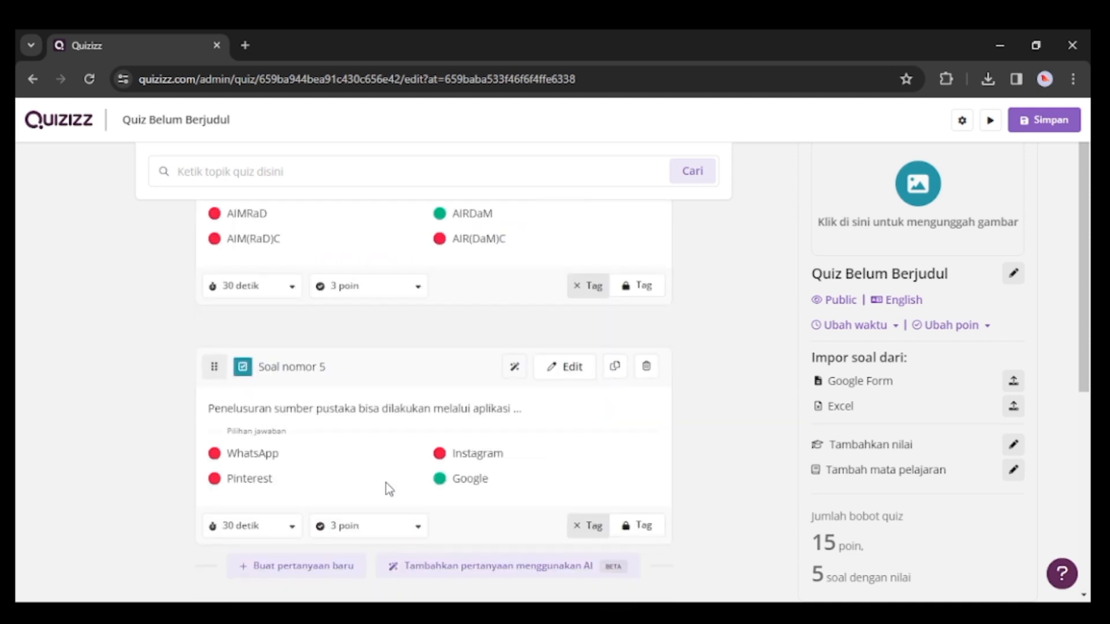
scroll(386, 484, "up", 8)
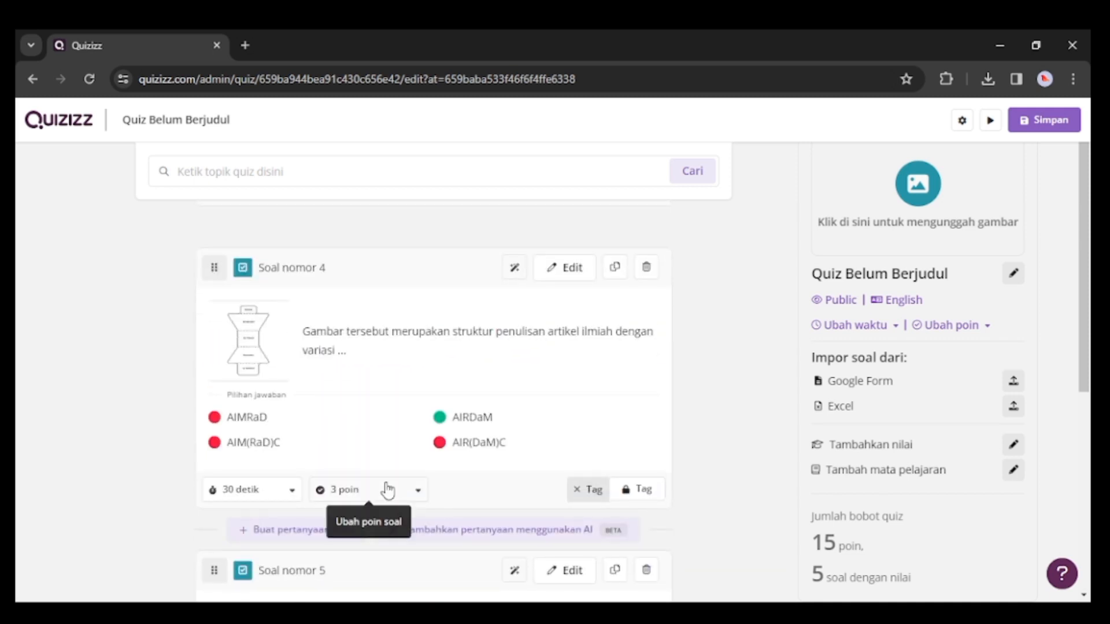
scroll(386, 484, "up", 8)
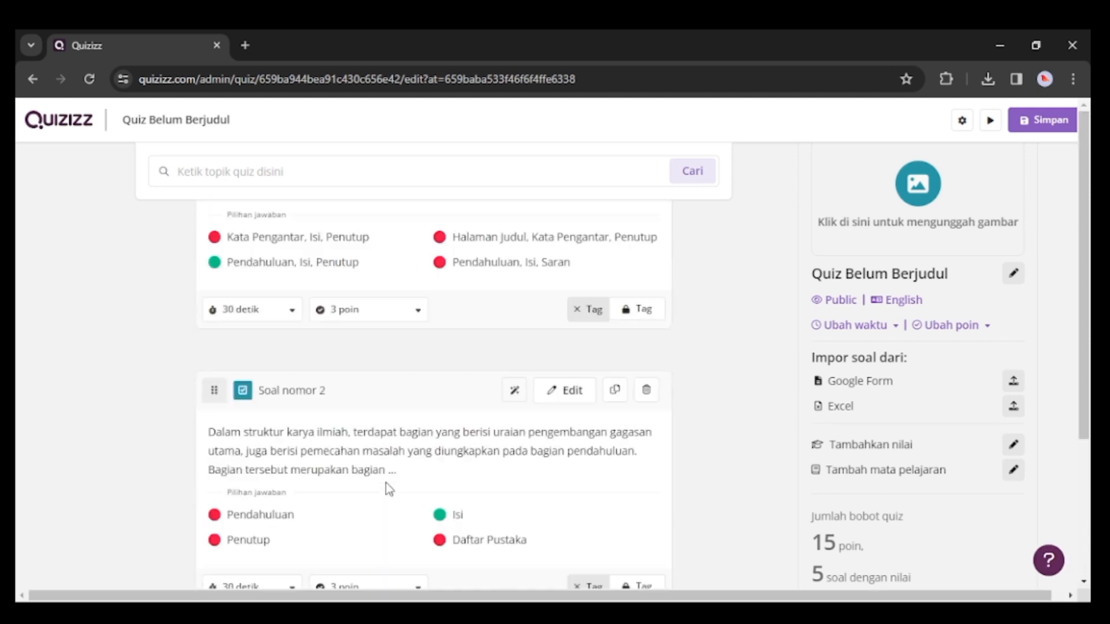
scroll(386, 484, "up", 3)
scroll(386, 483, "down", 8)
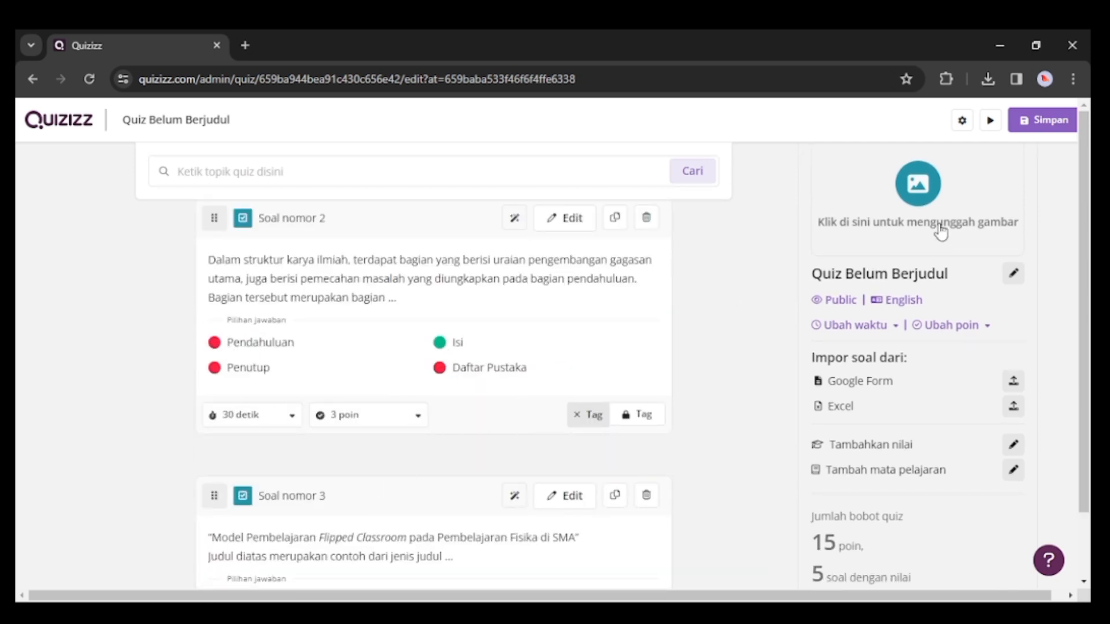
Step: Preview the quiz in participant view, revealing the correct answers through all five questions, and close the preview
left_click(991, 121)
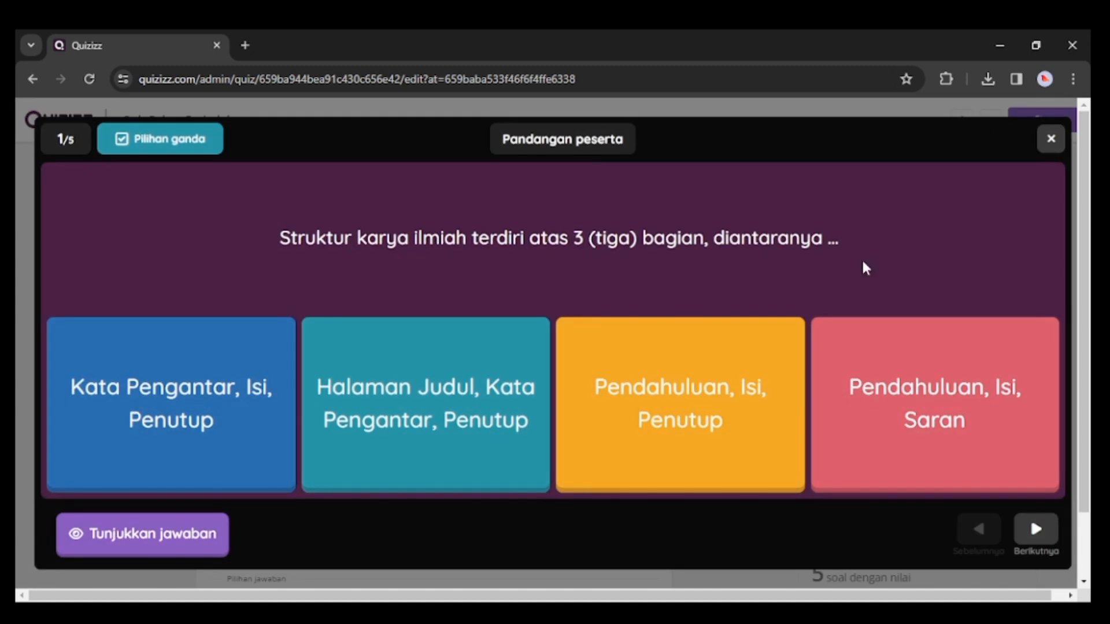
left_click(151, 541)
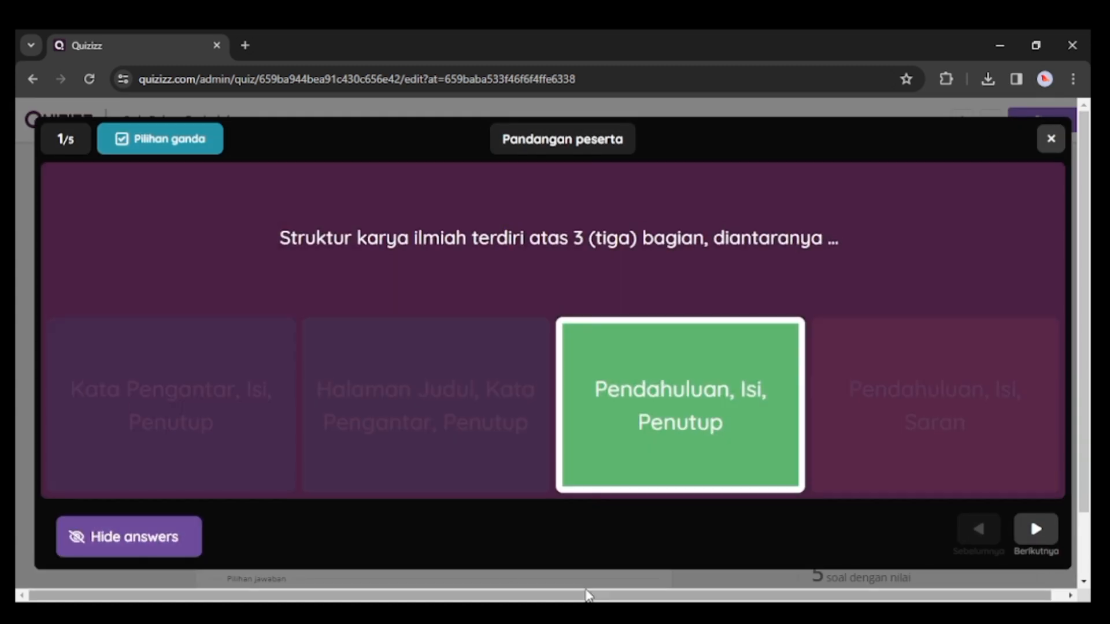
left_click(1035, 535)
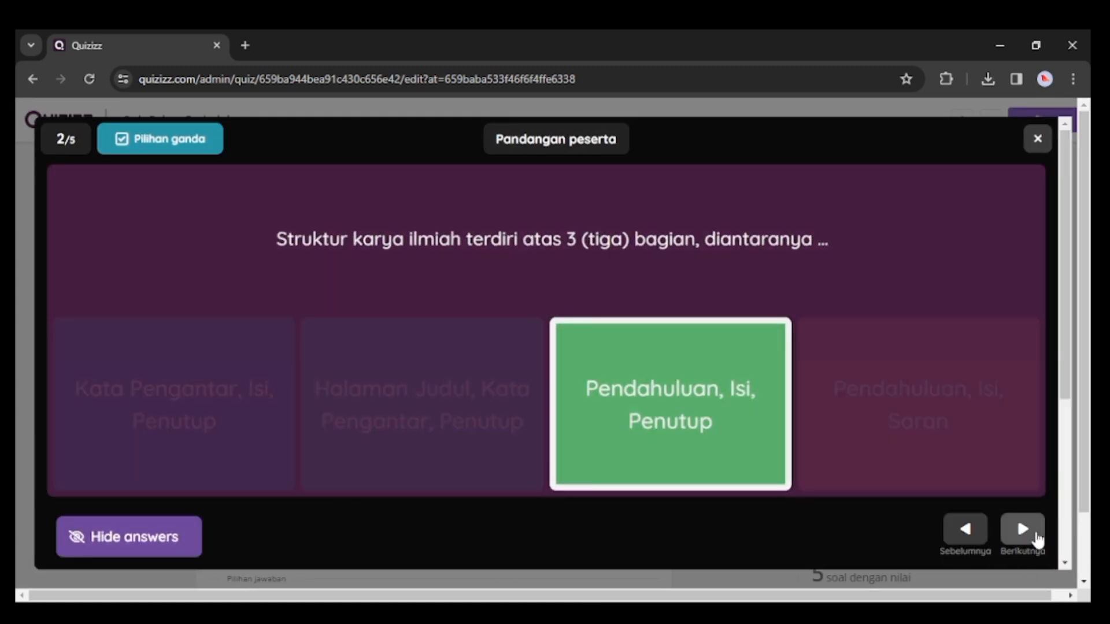
left_click(1036, 537)
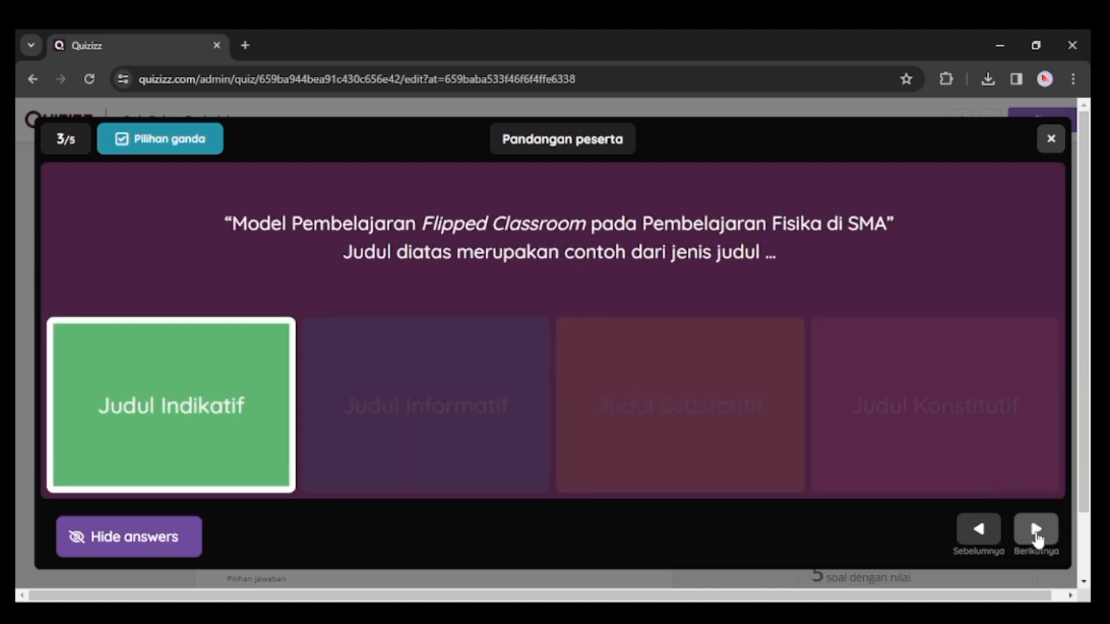
left_click(1036, 537)
left_click(1036, 538)
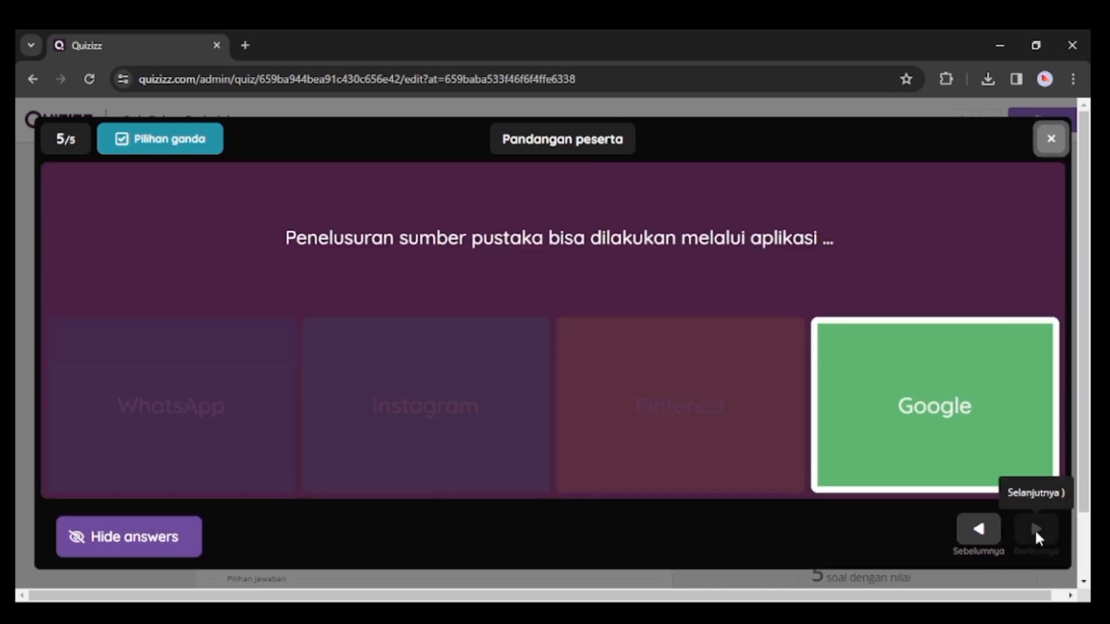
left_click(1051, 139)
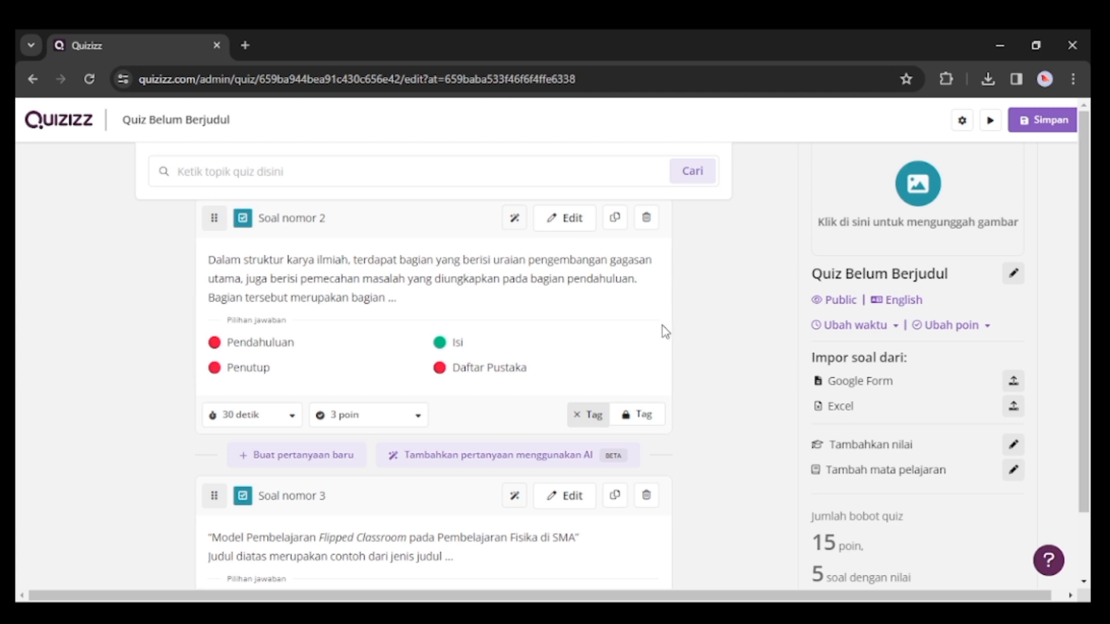
Step: Review the question list down to question 5 and back to question 1, checking answers, time limits and points
scroll(662, 327, "down", 1)
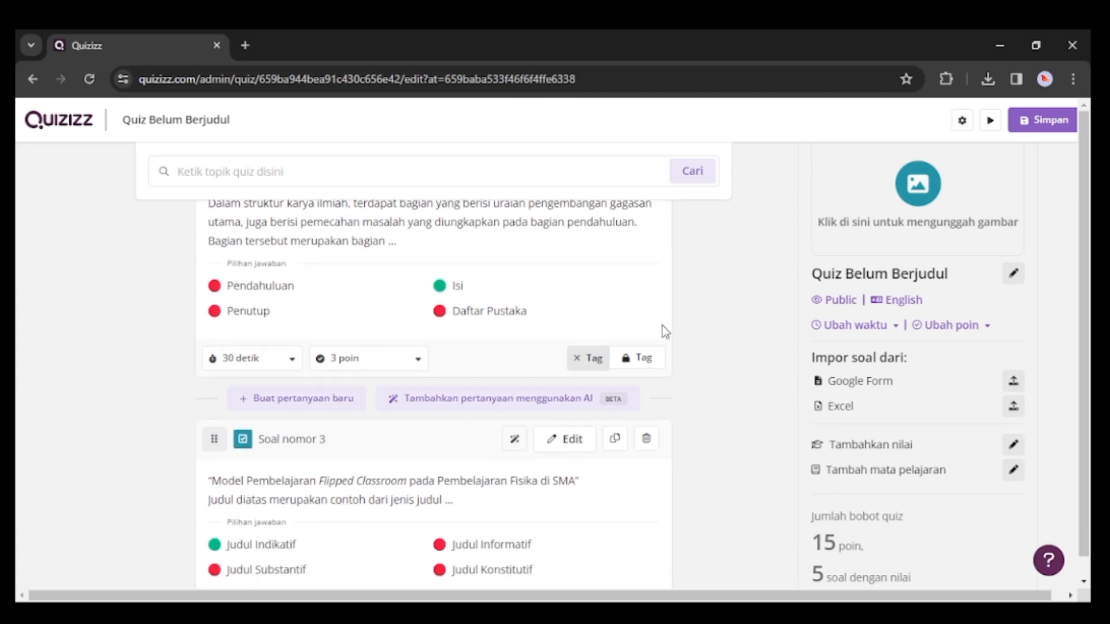
scroll(661, 324, "down", 9)
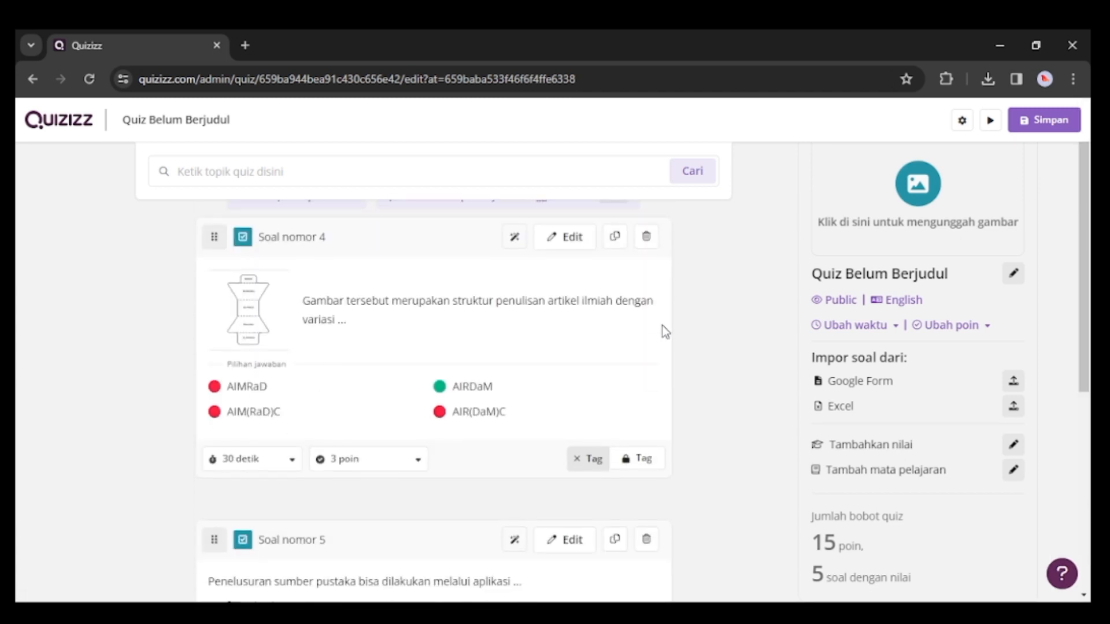
scroll(661, 325, "down", 3)
scroll(662, 325, "up", 3)
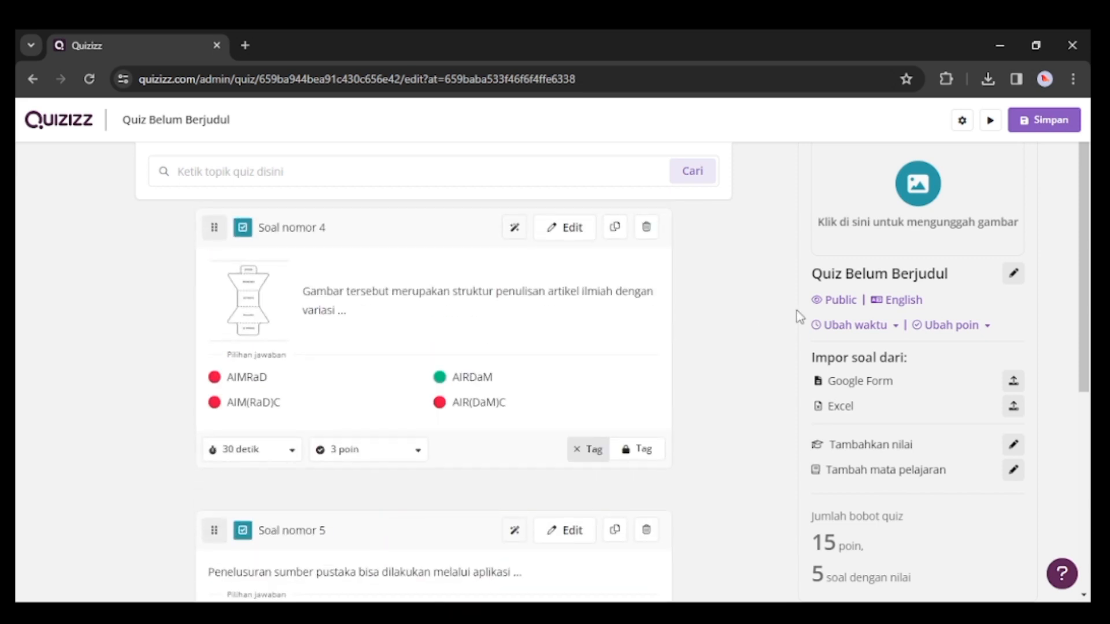
scroll(797, 311, "up", 3)
scroll(669, 362, "up", 11)
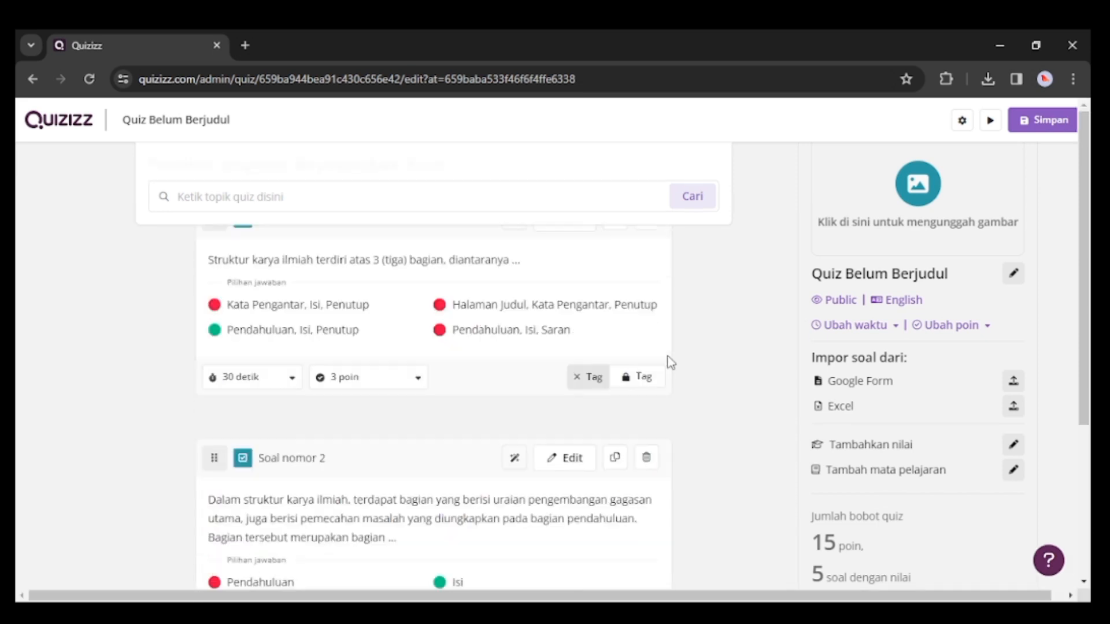
scroll(669, 362, "up", 4)
scroll(669, 362, "down", 2)
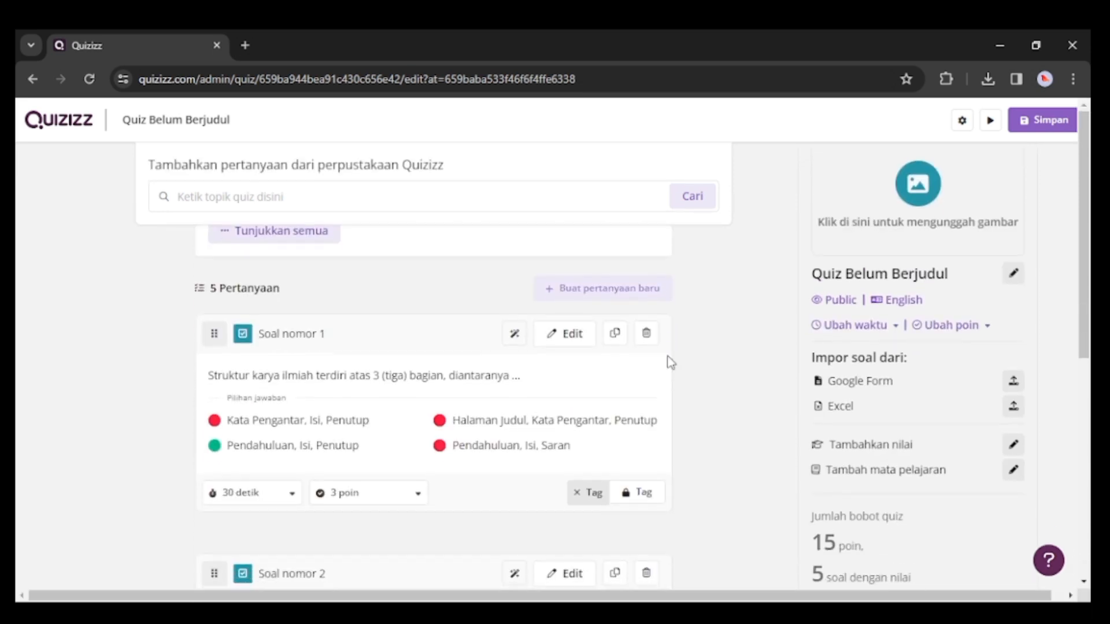
scroll(669, 362, "down", 1)
scroll(860, 263, "up", 2)
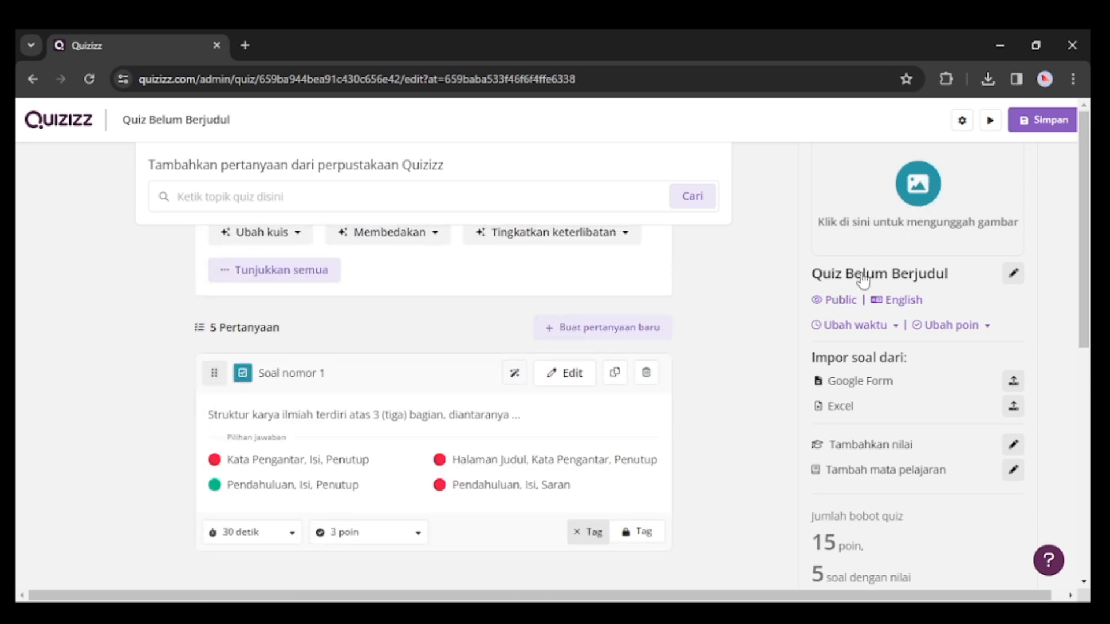
Step: Open the quiz settings and name the quiz "Penulisan Karya Ilmiah"
left_click(914, 181)
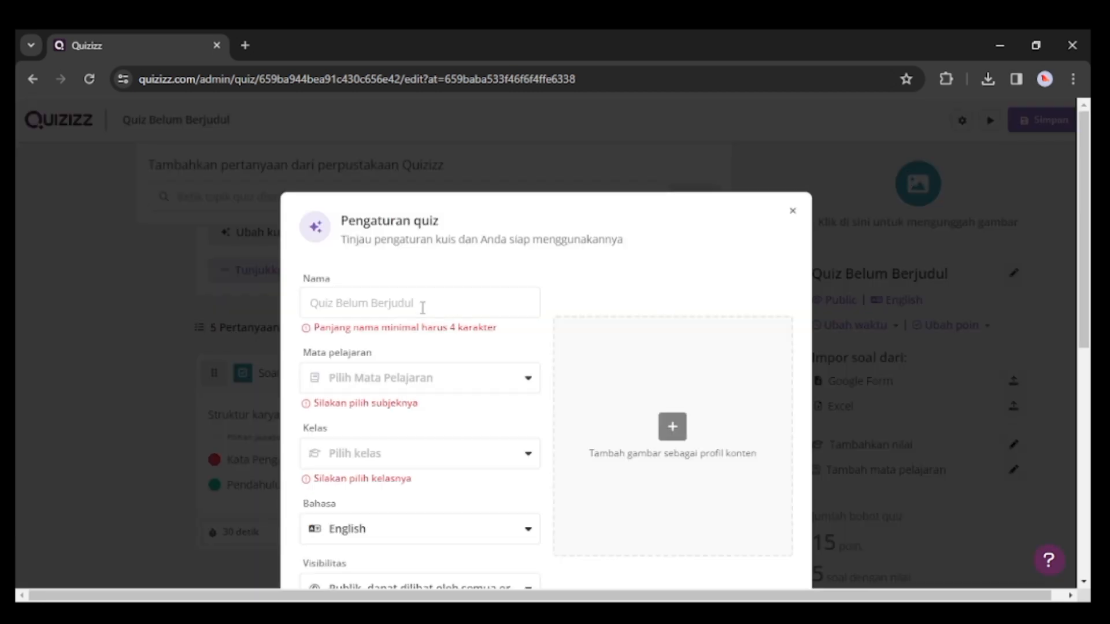
left_click(423, 307)
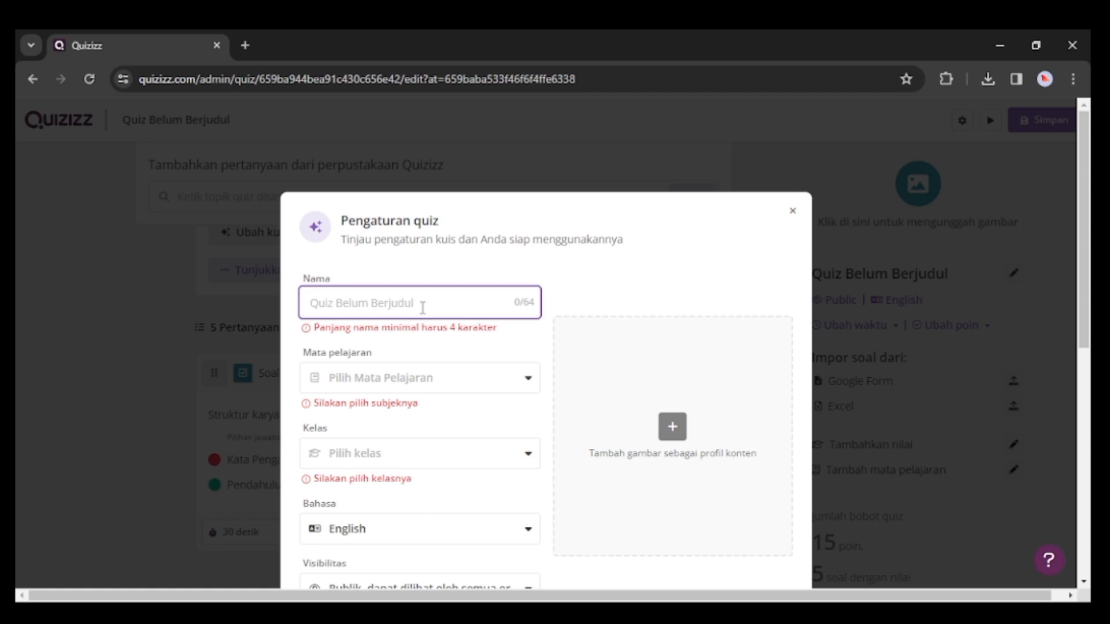
type("Pen")
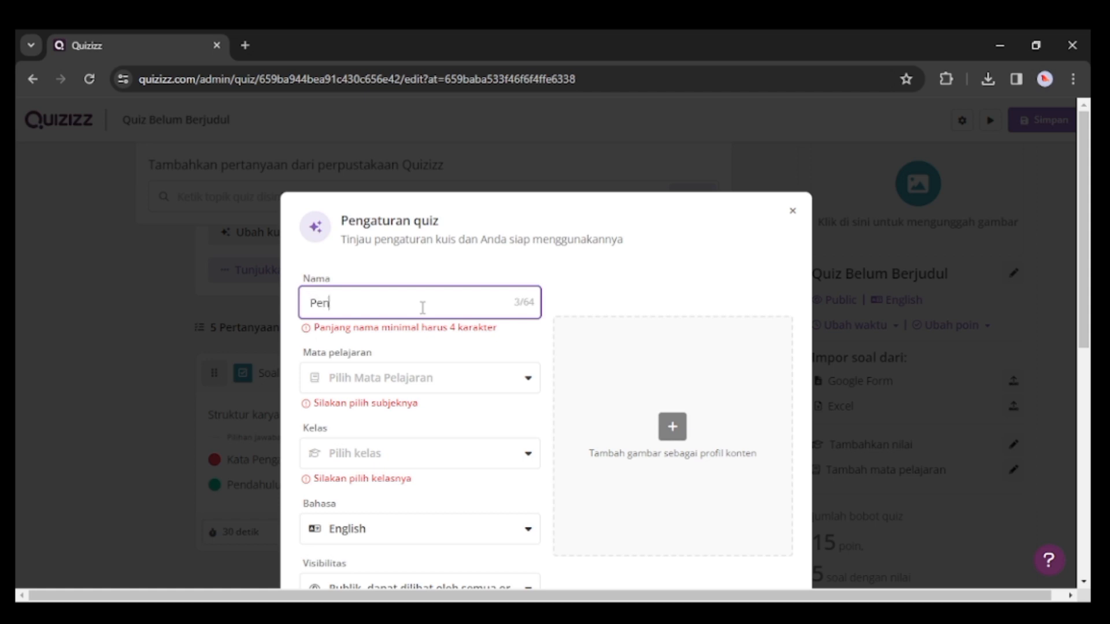
type("ulisan Karya Ilmiah")
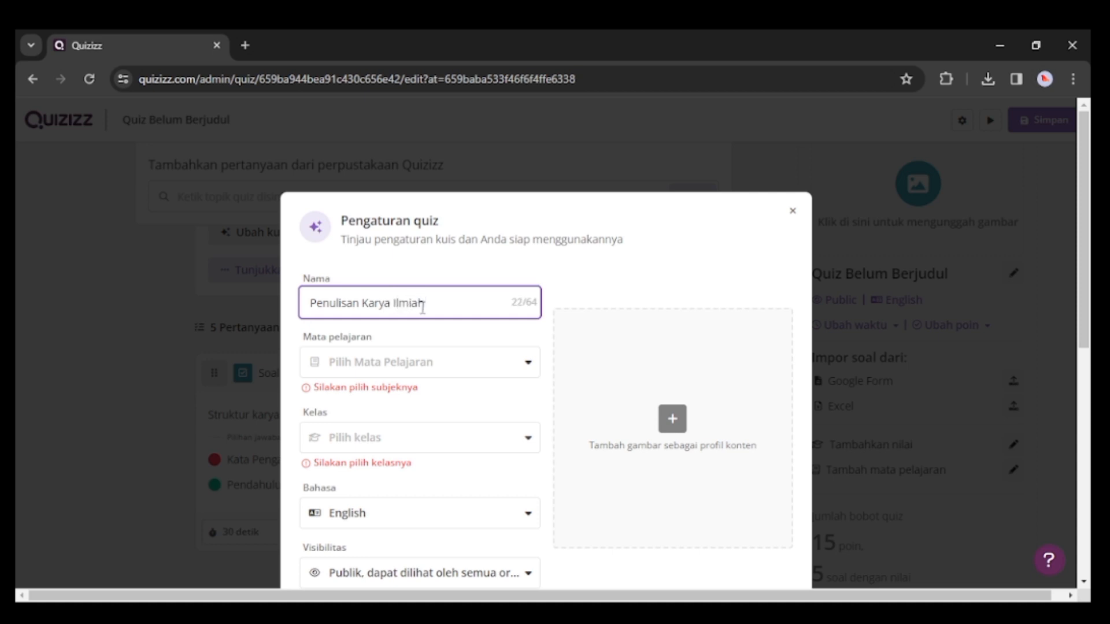
Step: Set the quiz's subject to "Pendidikan"
left_click(415, 364)
scroll(389, 457, "down", 1)
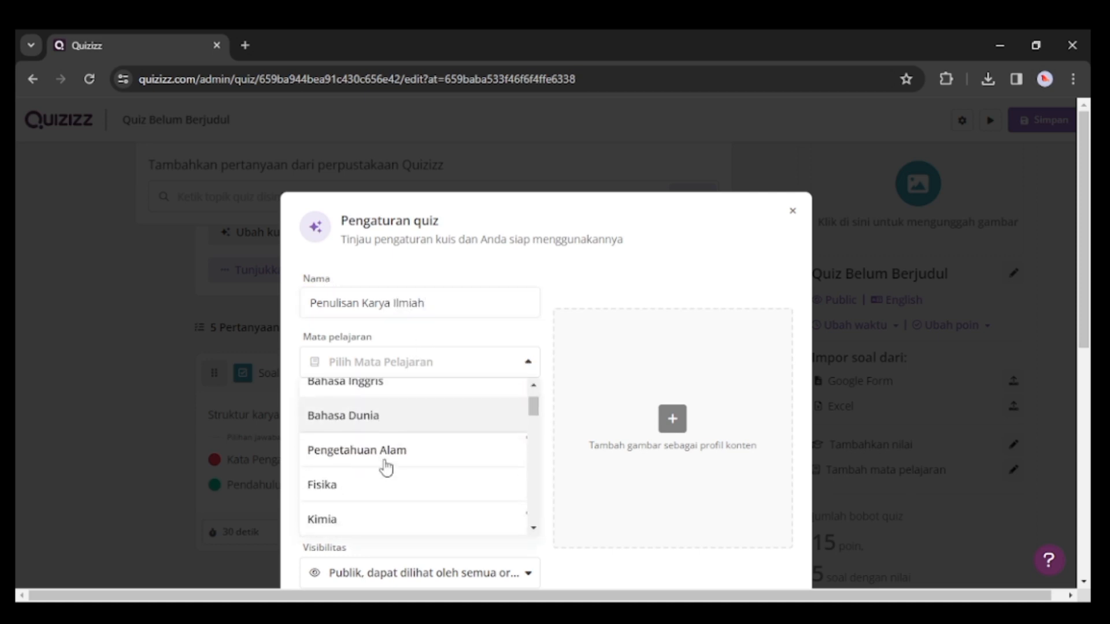
scroll(386, 468, "down", 8)
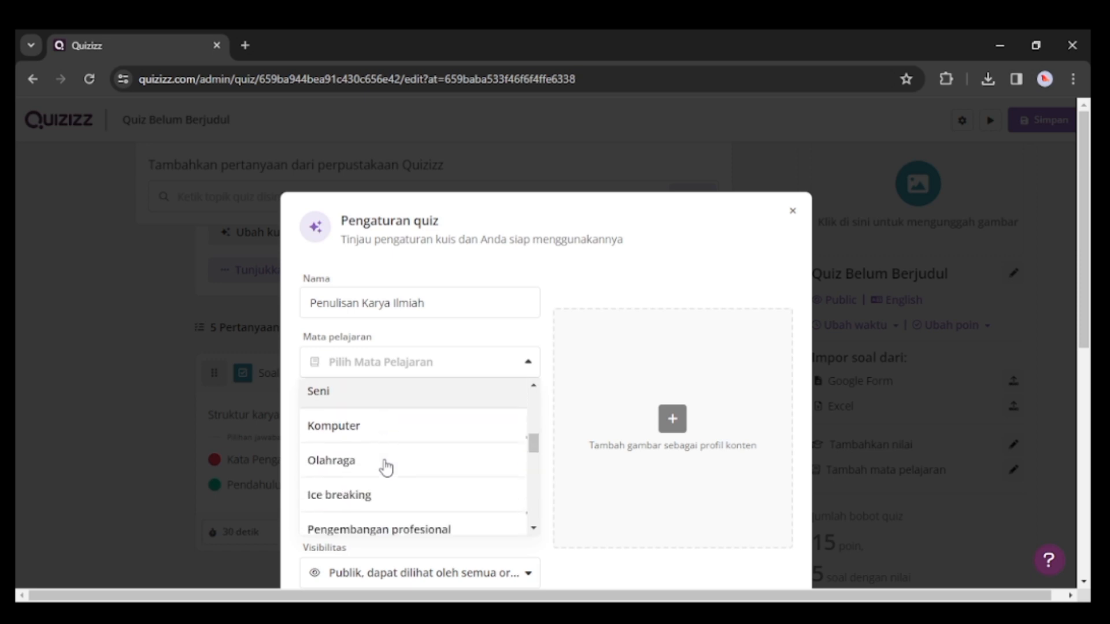
scroll(386, 467, "down", 5)
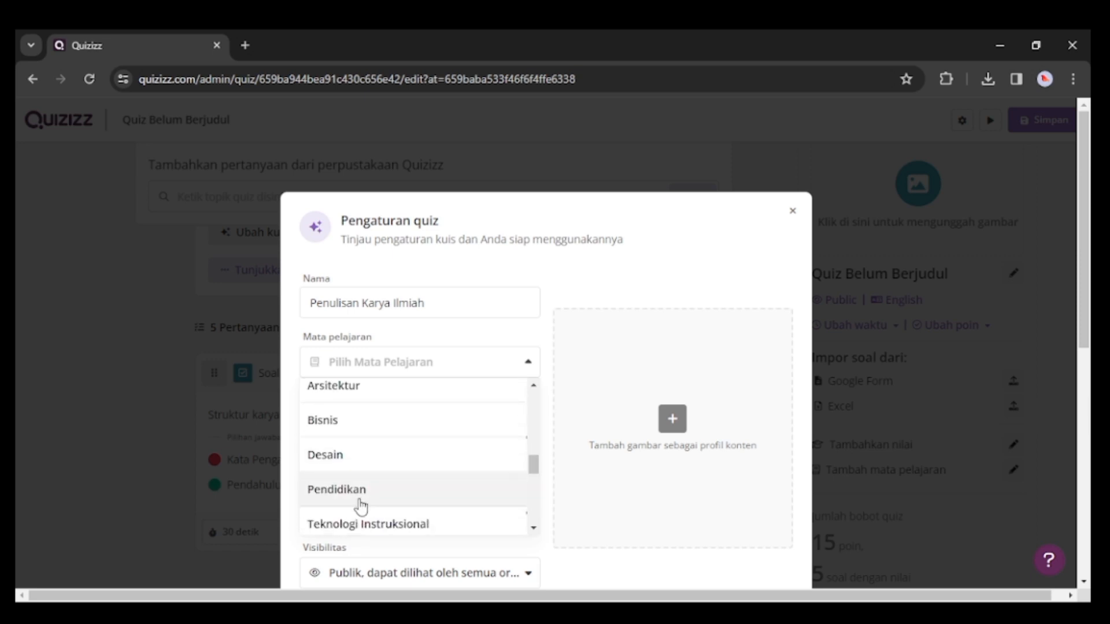
left_click(356, 495)
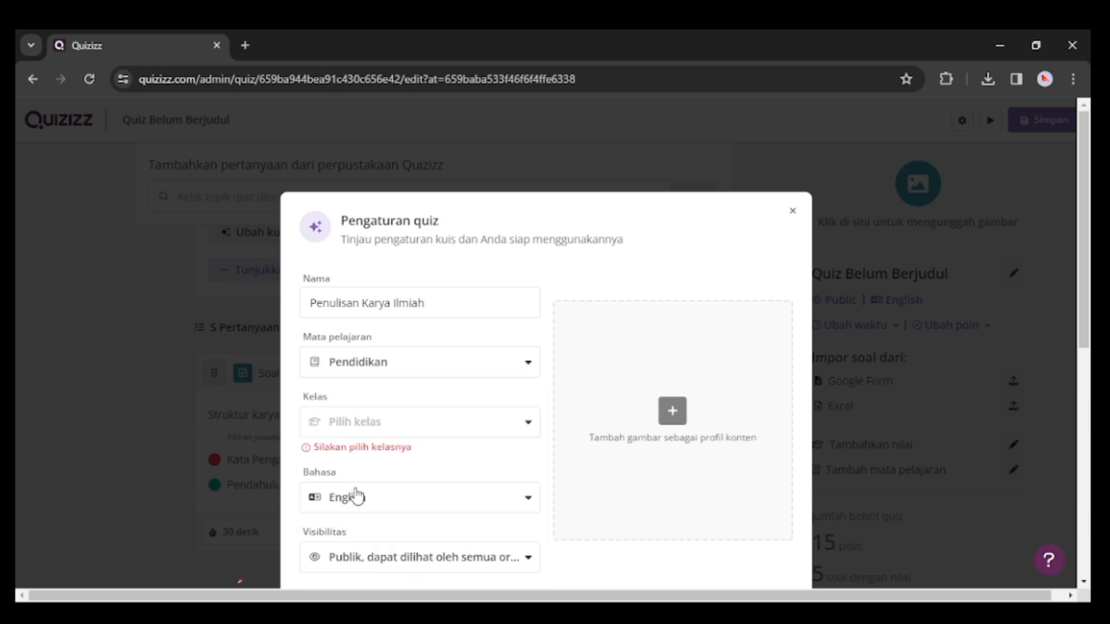
Step: Set the quiz's grade level to "Perguruan tinggi" and its language to Indonesian
left_click(382, 431)
scroll(406, 482, "down", 2)
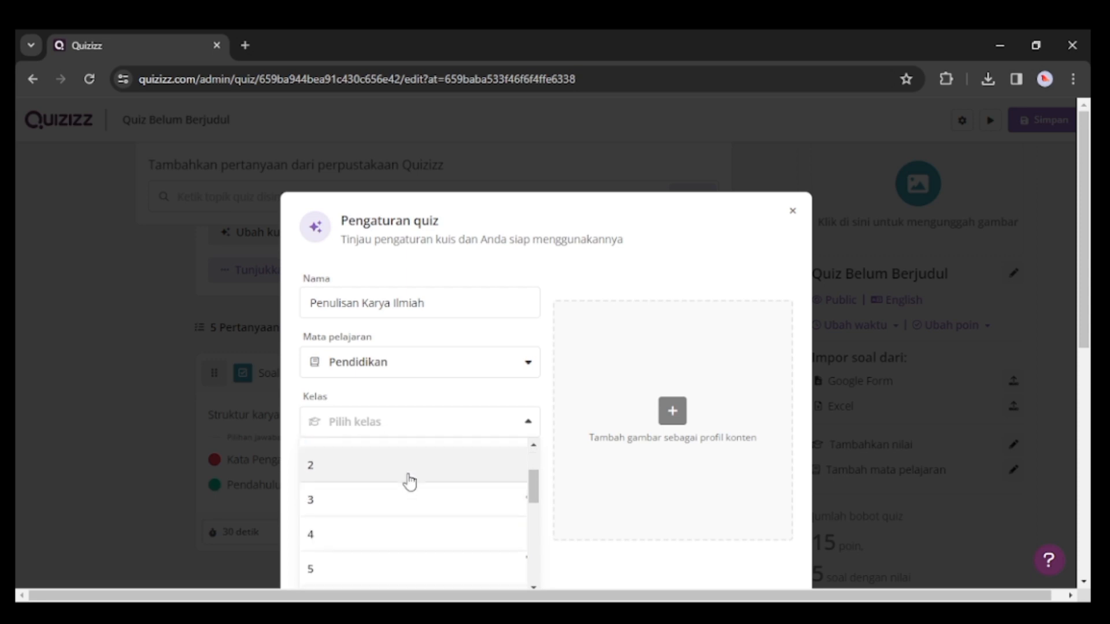
scroll(408, 481, "down", 6)
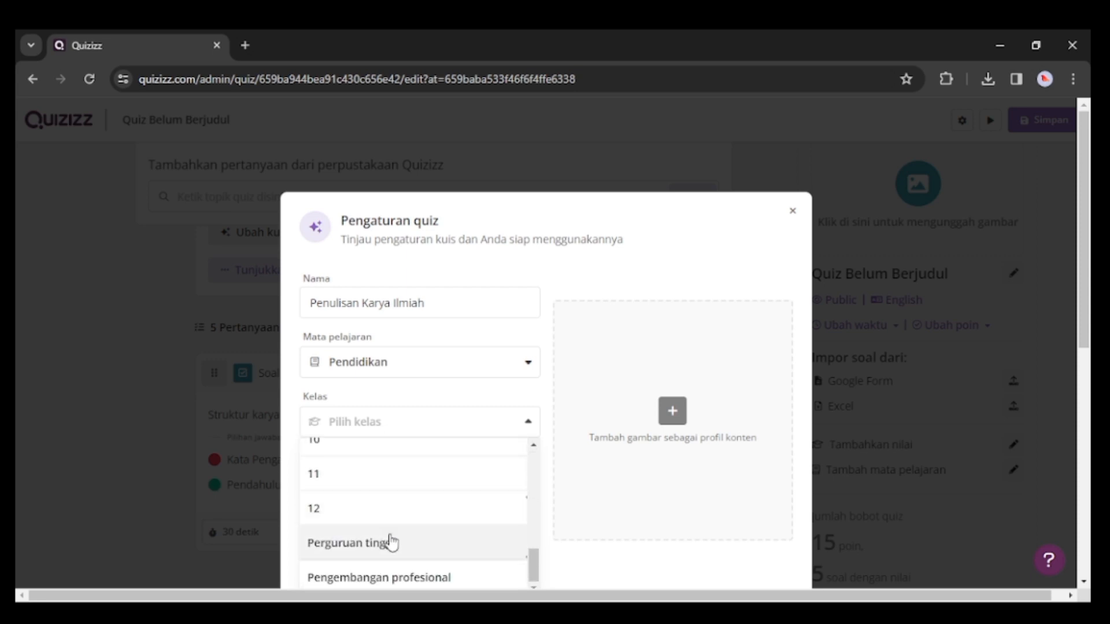
left_click(391, 543)
left_click(381, 489)
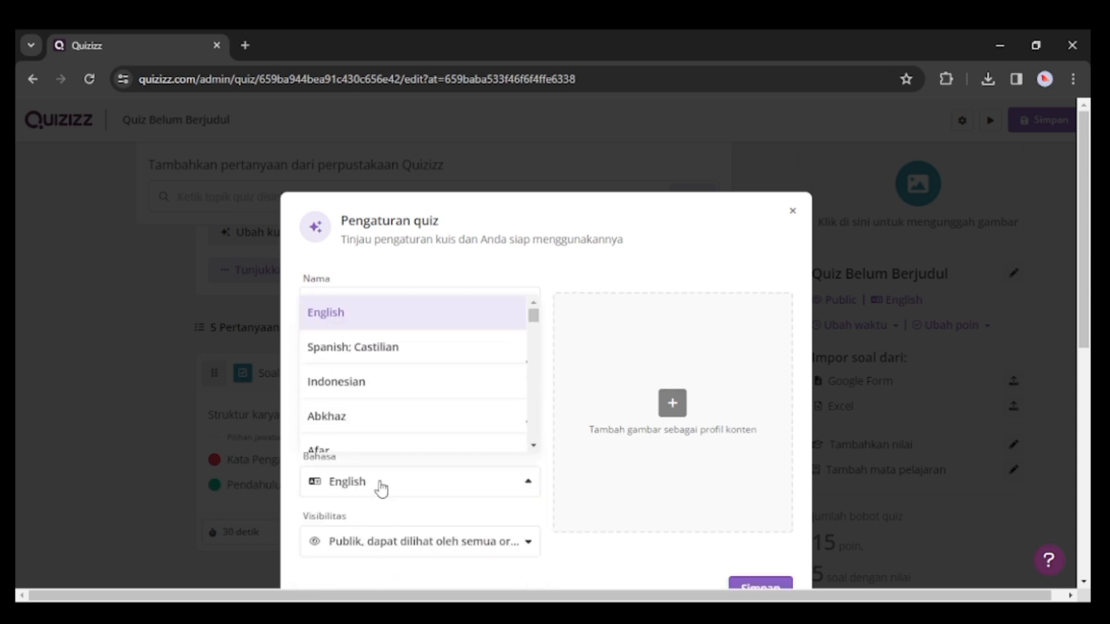
left_click(379, 385)
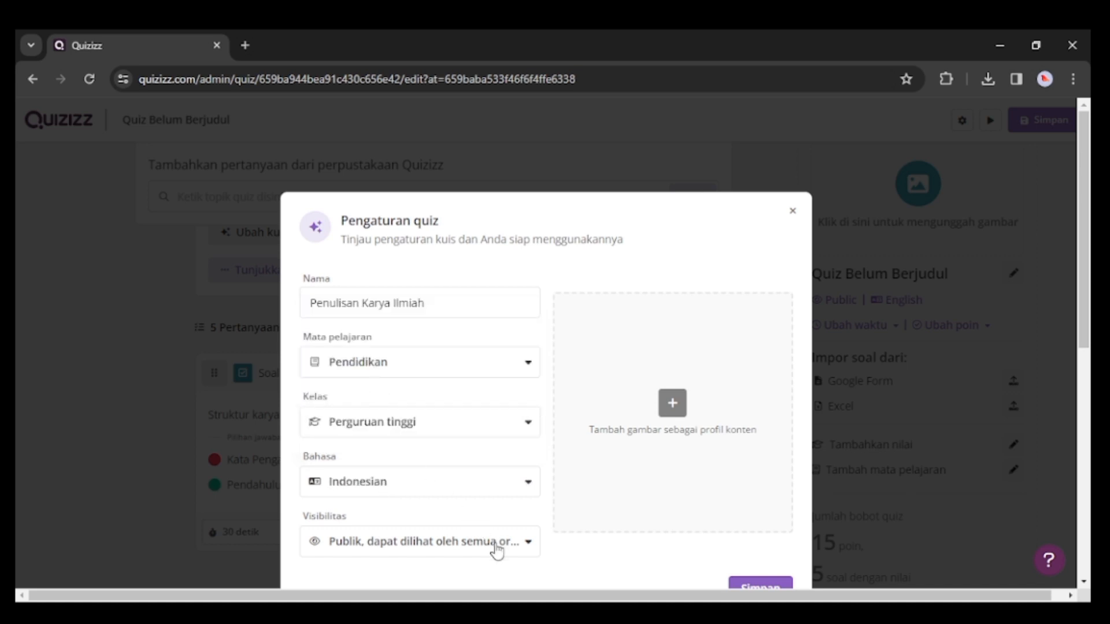
Step: Try to make the quiz private, visible only to its owner, and dismiss the upgrade offer
left_click(528, 546)
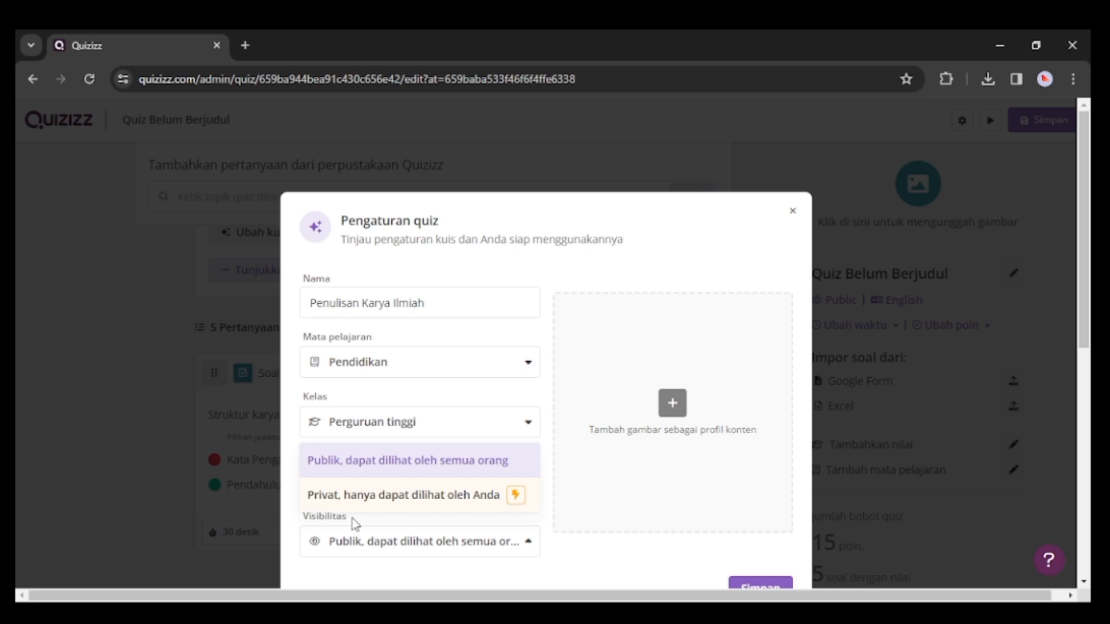
left_click(437, 503)
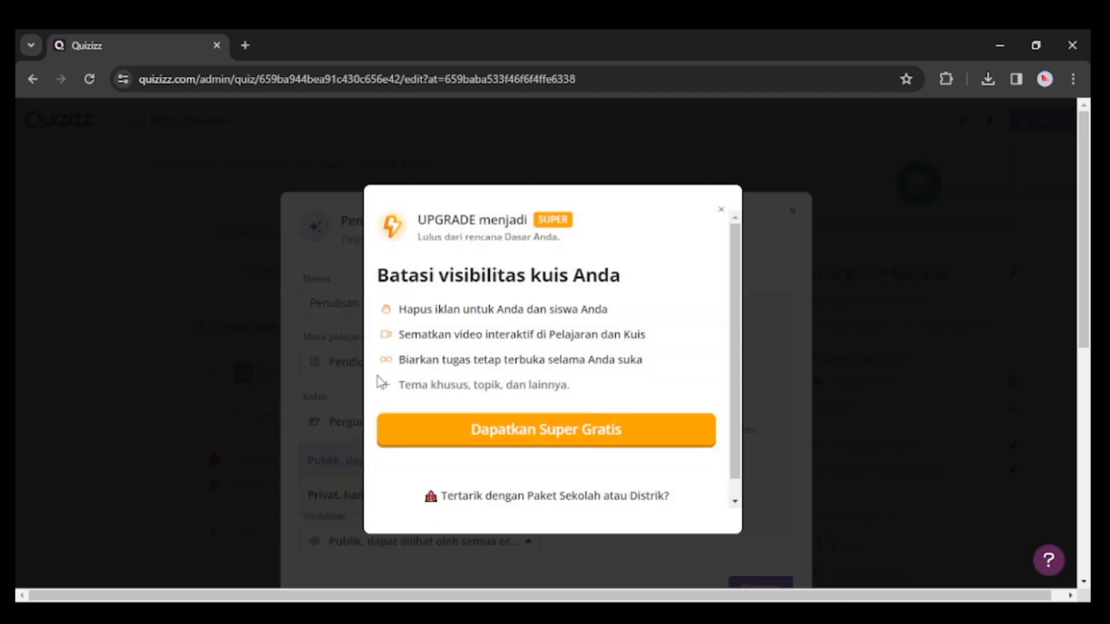
left_click(721, 212)
Step: Upload the illustration of an open book and a person holding a giant pencil as the quiz's cover image
scroll(604, 428, "down", 2)
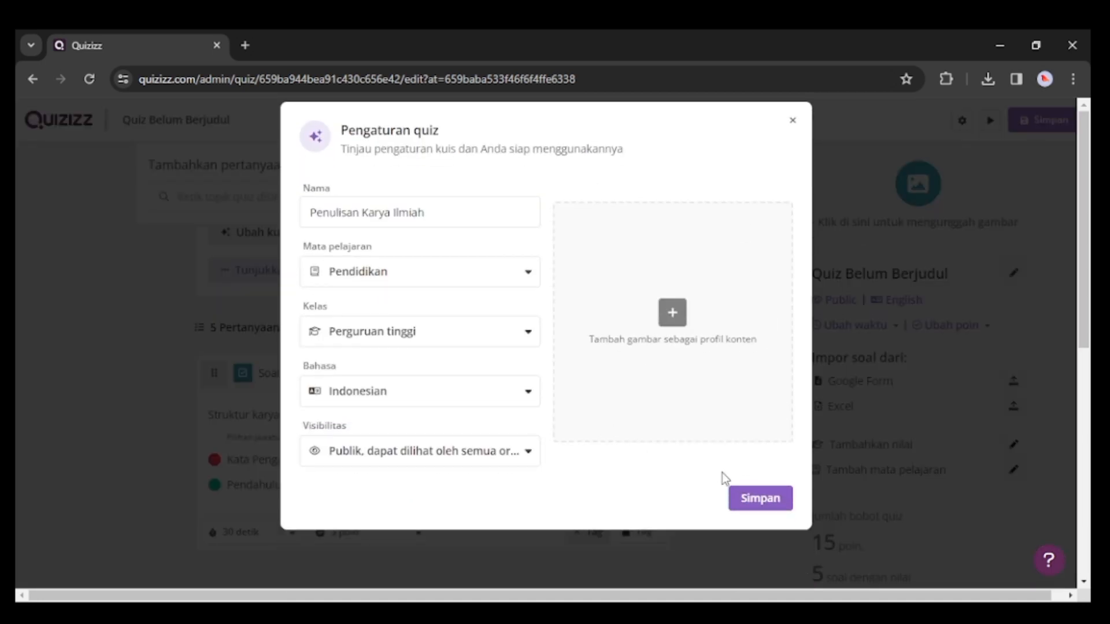
left_click(671, 312)
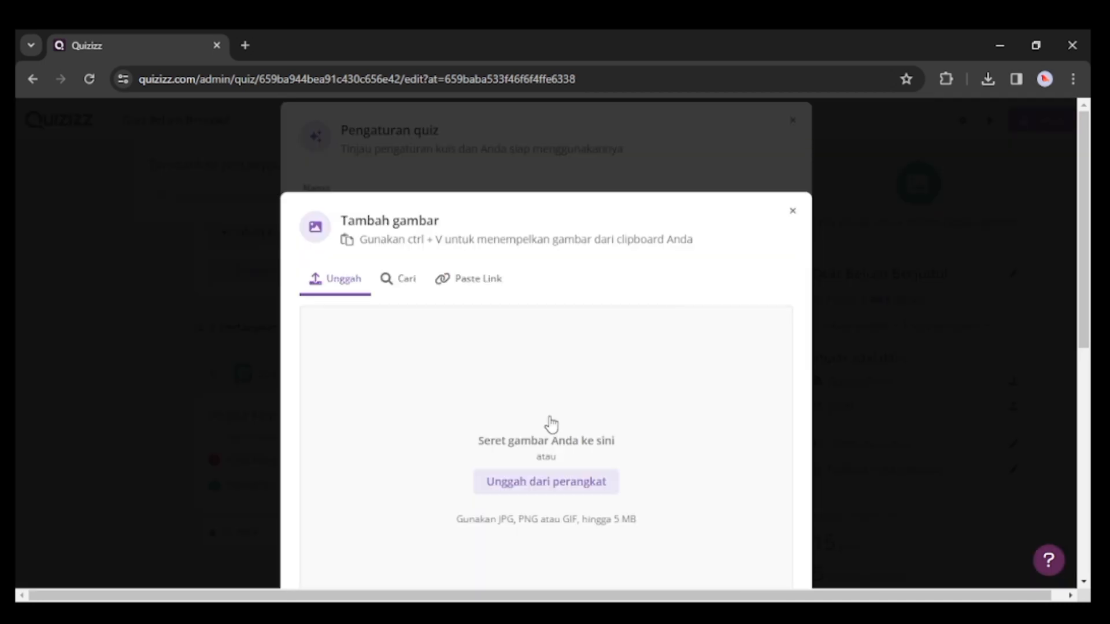
left_click(536, 492)
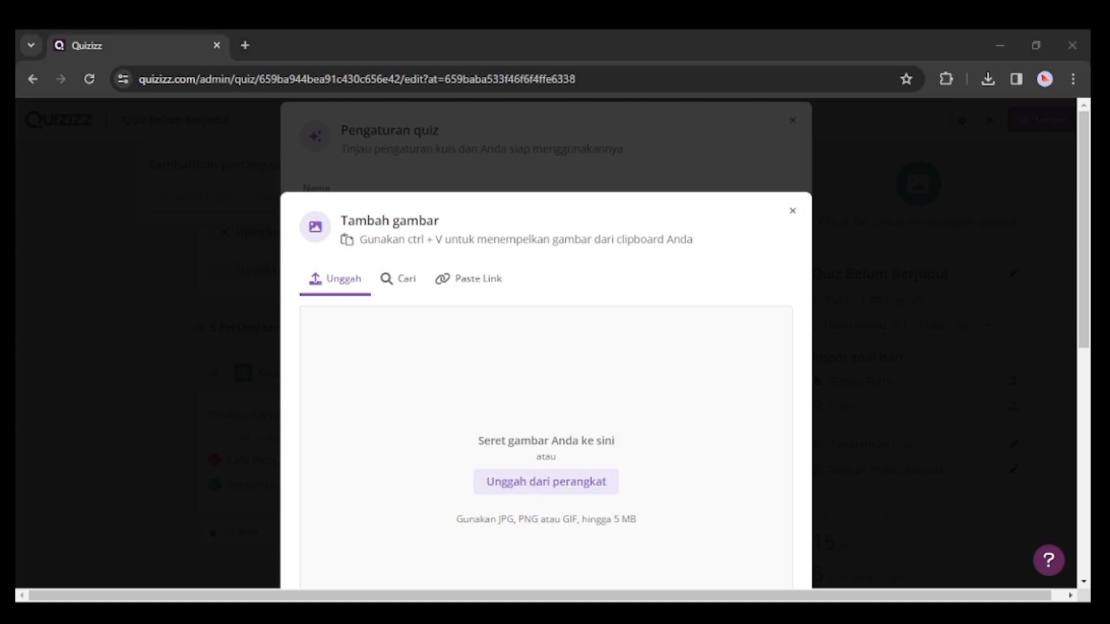
left_click(352, 478)
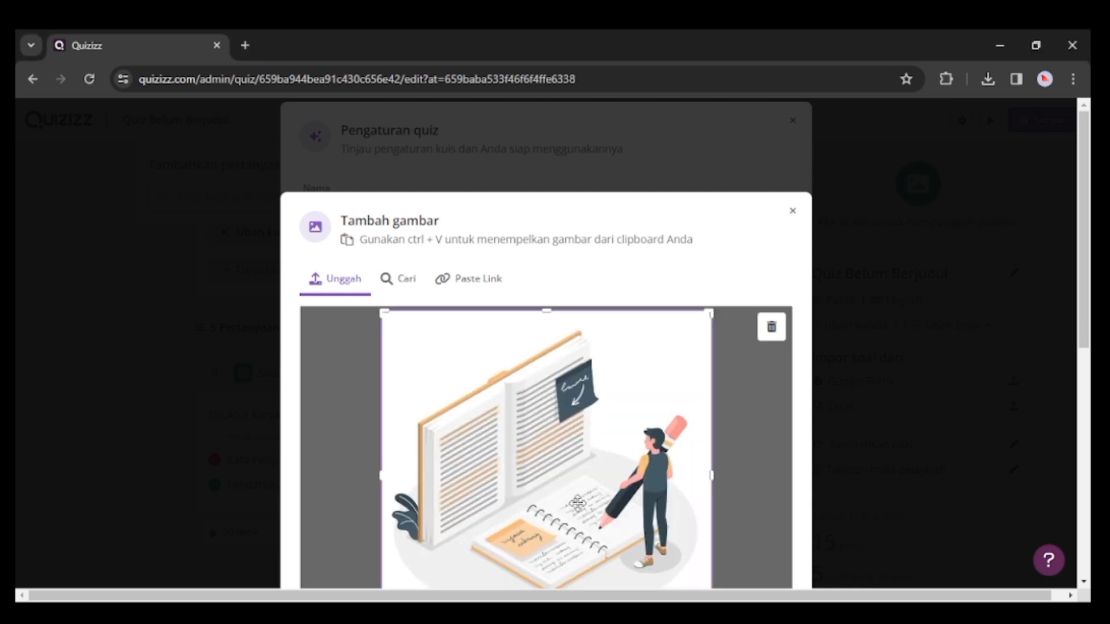
scroll(578, 504, "down", 2)
scroll(577, 503, "down", 1)
scroll(575, 504, "up", 1)
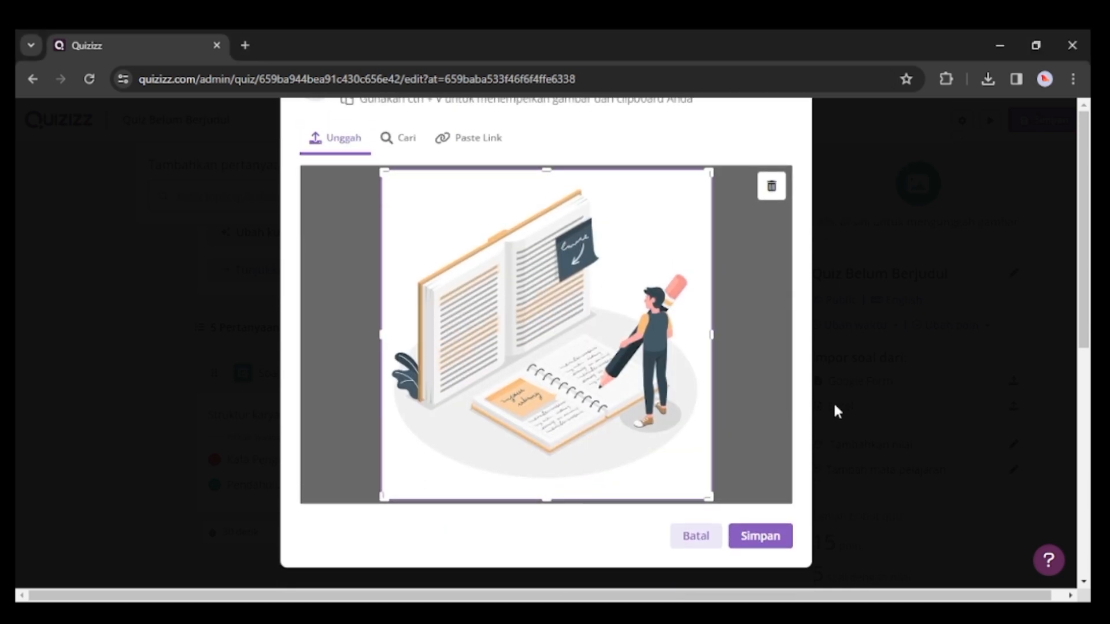
left_click(761, 540)
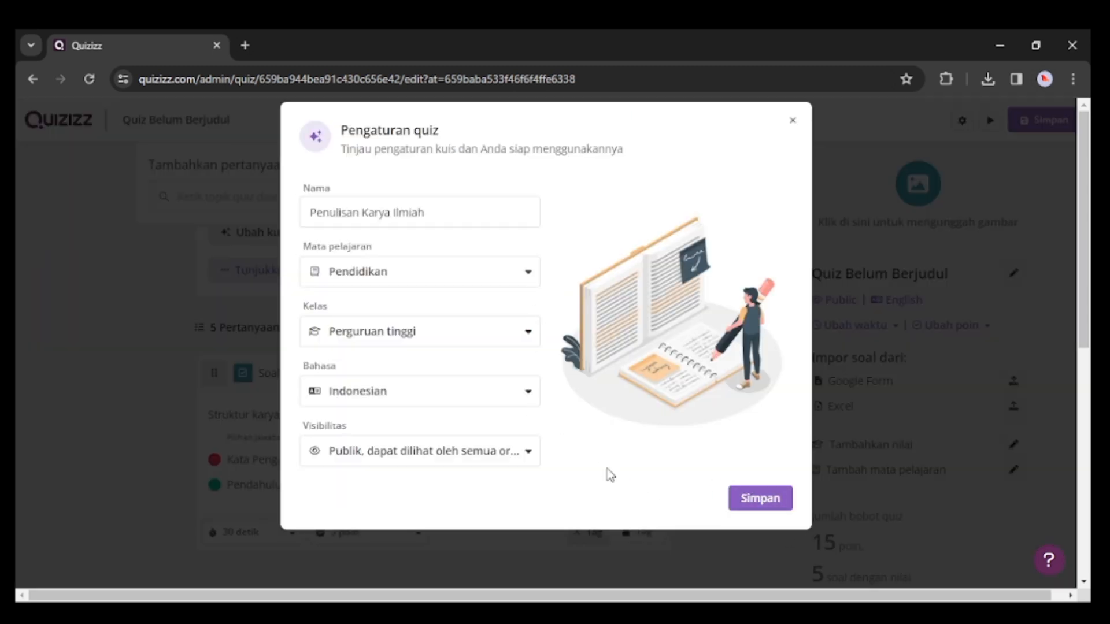
Step: Save the quiz settings, check the quiz completeness list, and save the finished quiz
left_click(746, 509)
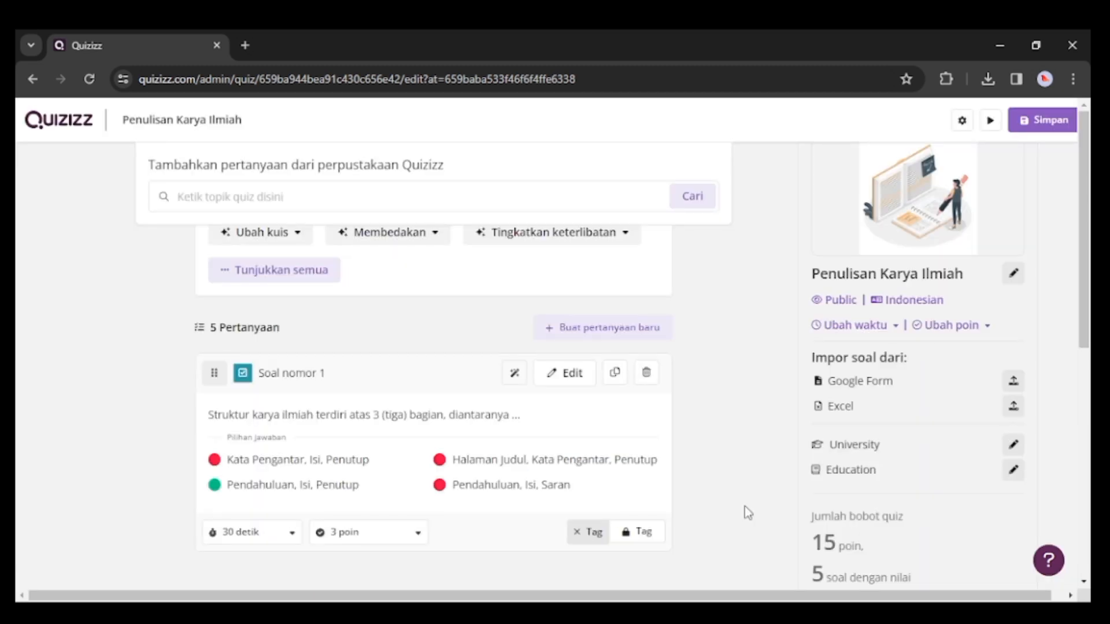
scroll(799, 380, "down", 4)
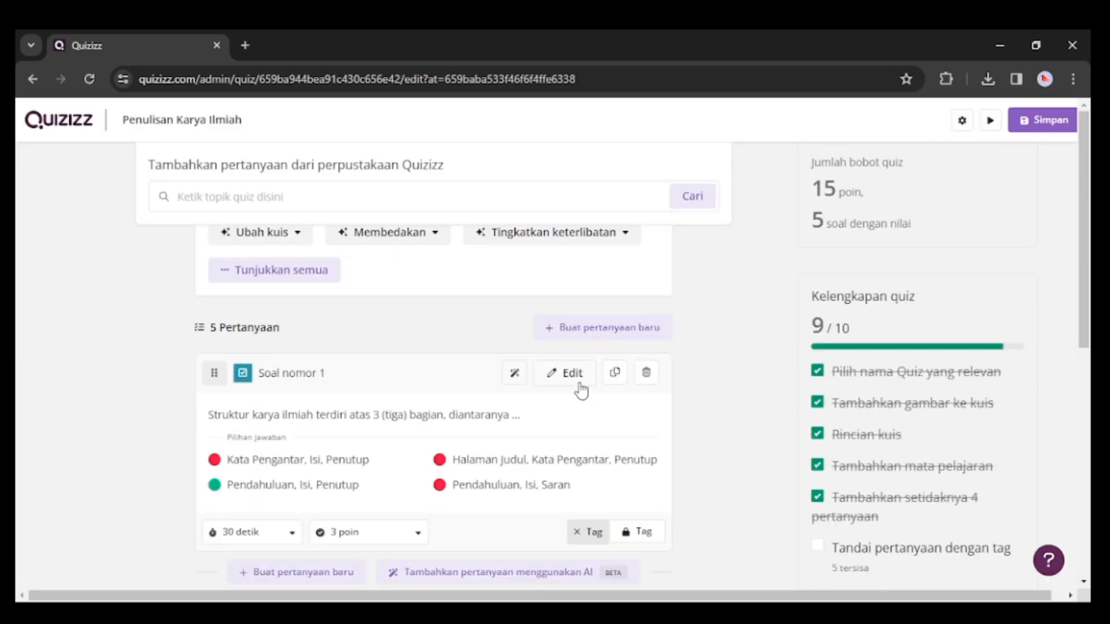
scroll(580, 389, "up", 1)
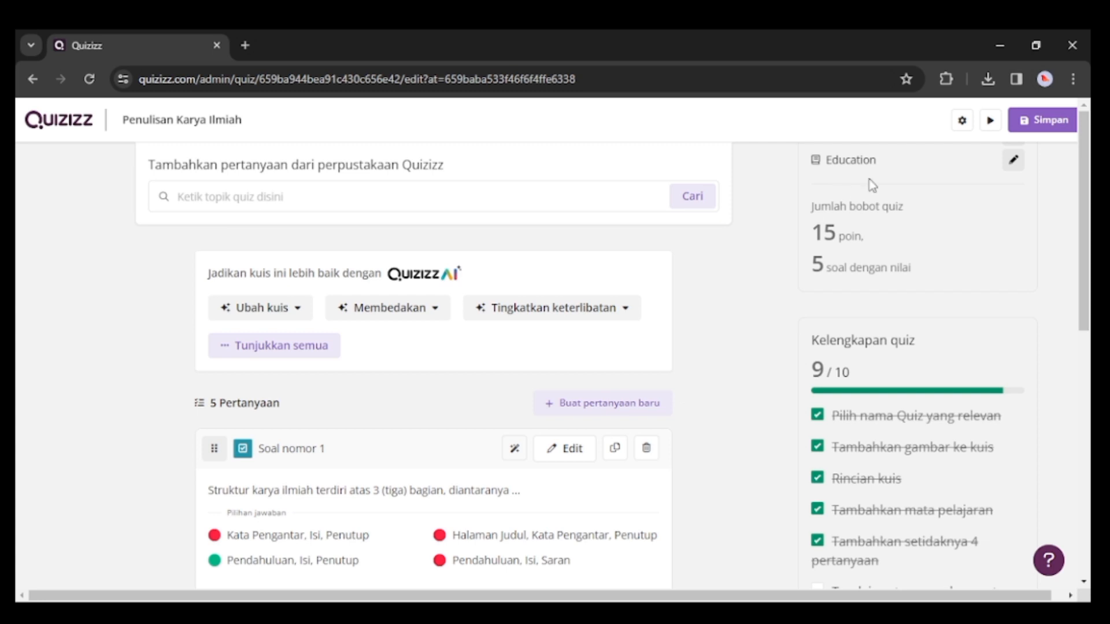
left_click(1047, 123)
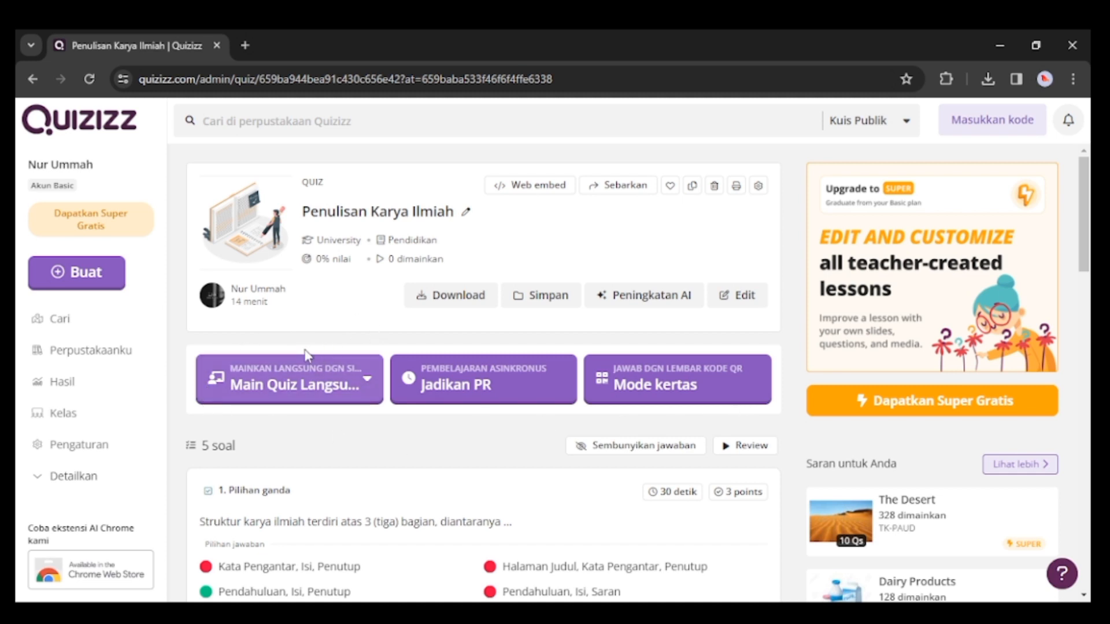
Step: Review the live play options and the paper mode introduction and prerequisites, and return to the quiz page
left_click(368, 386)
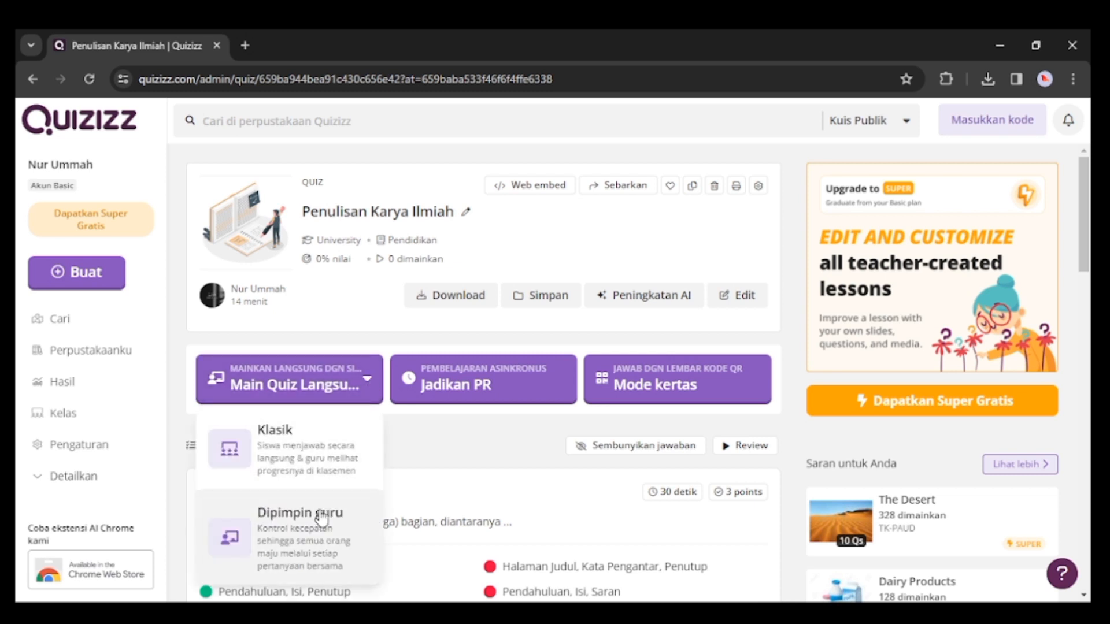
left_click(484, 387)
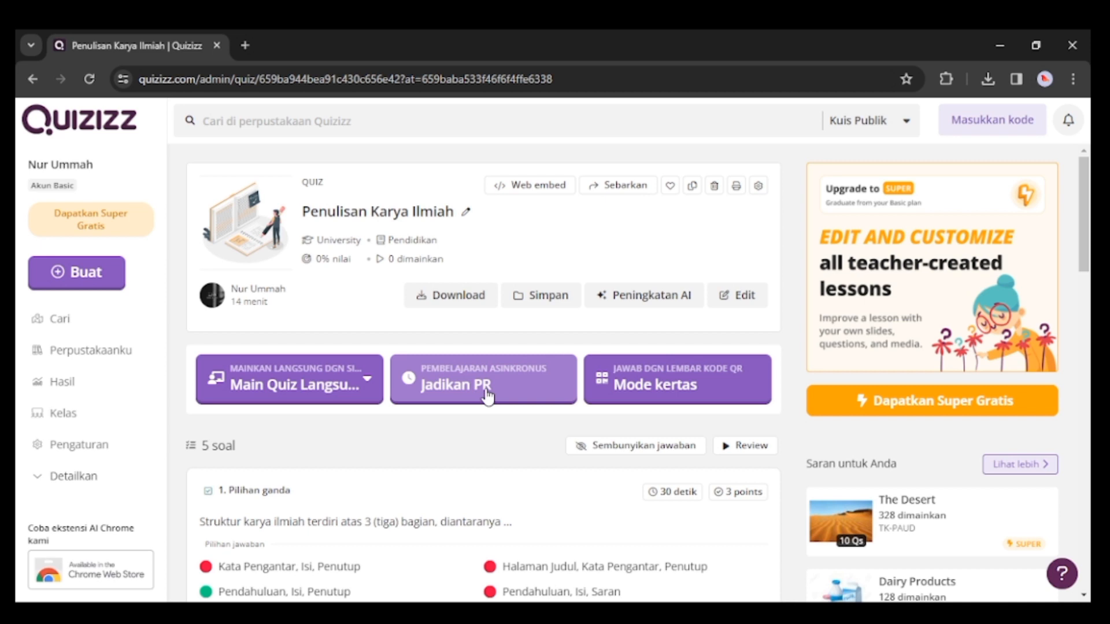
left_click(632, 391)
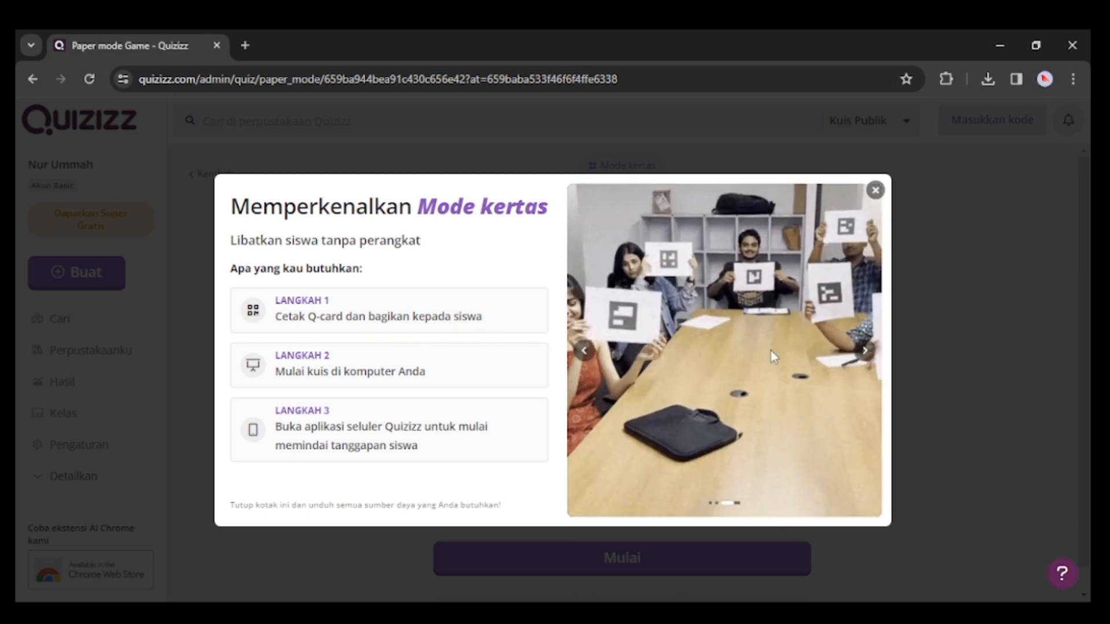
left_click(865, 351)
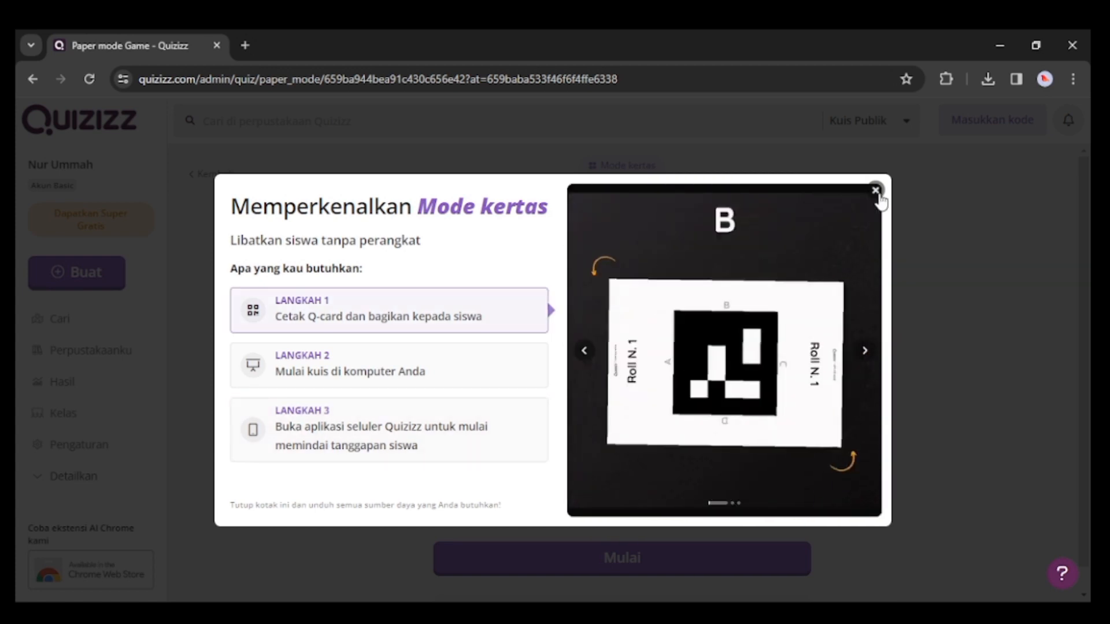
left_click(876, 191)
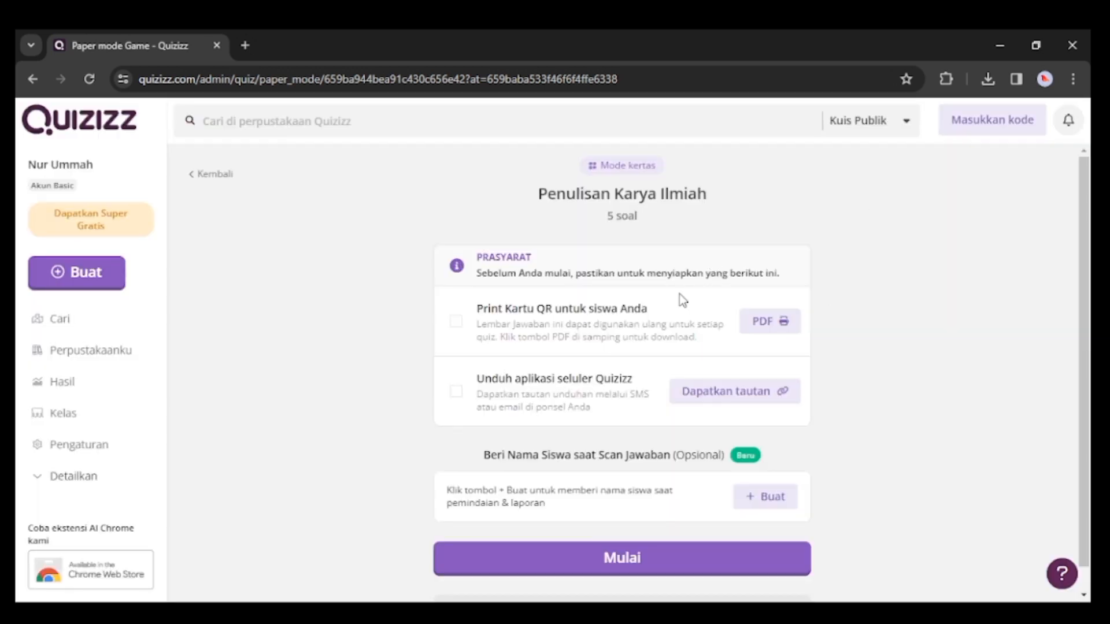
left_click(193, 180)
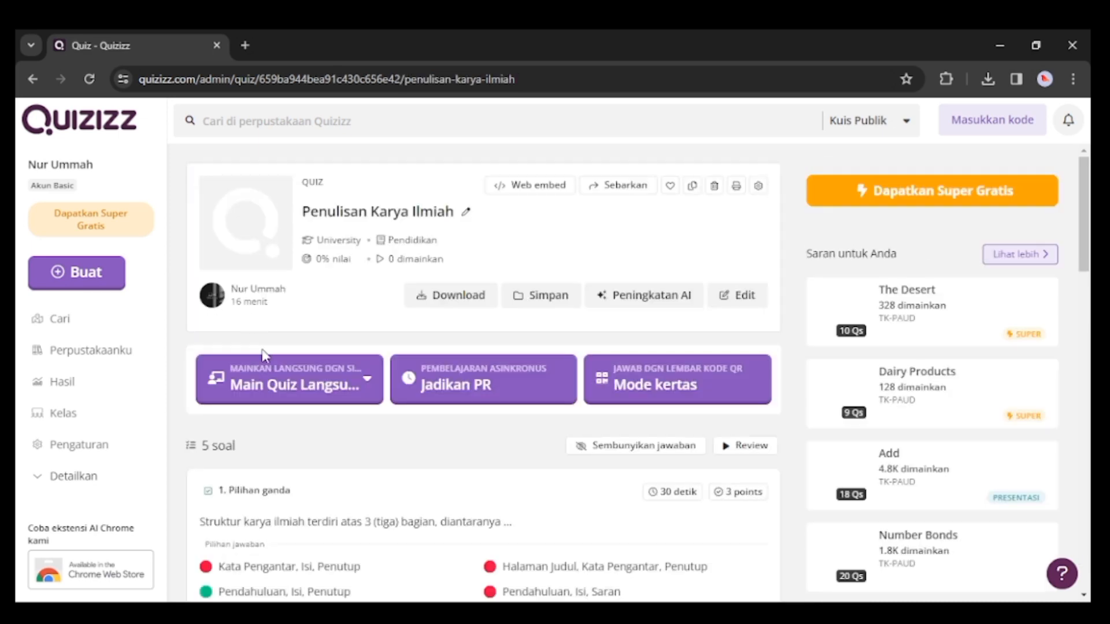
Step: Start the quiz as a live game in Klasik mode with the Default option
left_click(282, 386)
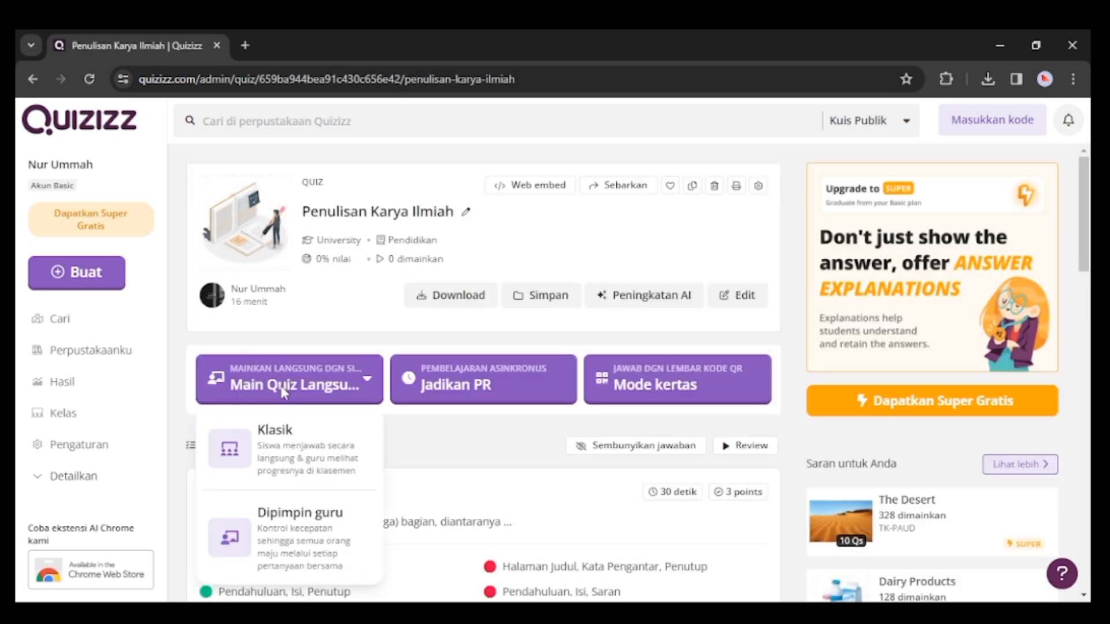
left_click(274, 445)
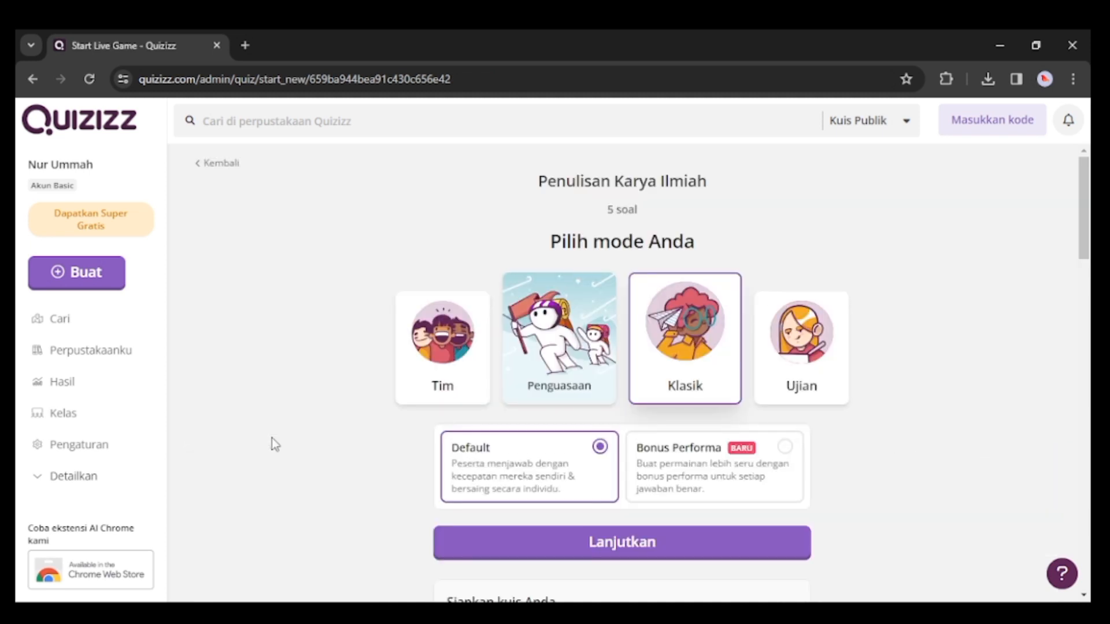
left_click(615, 543)
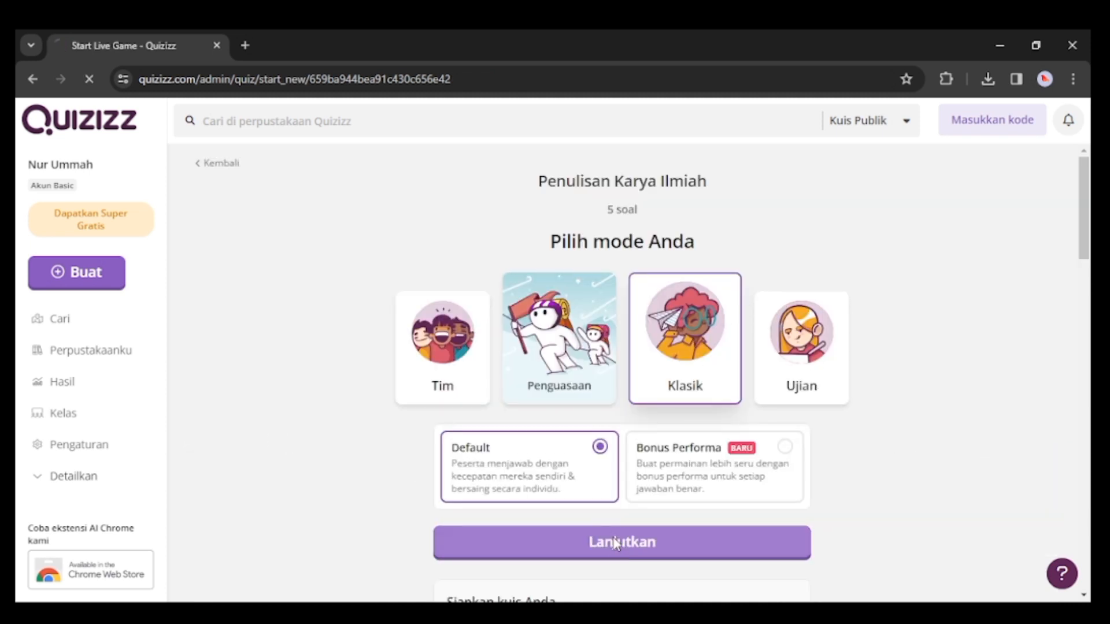